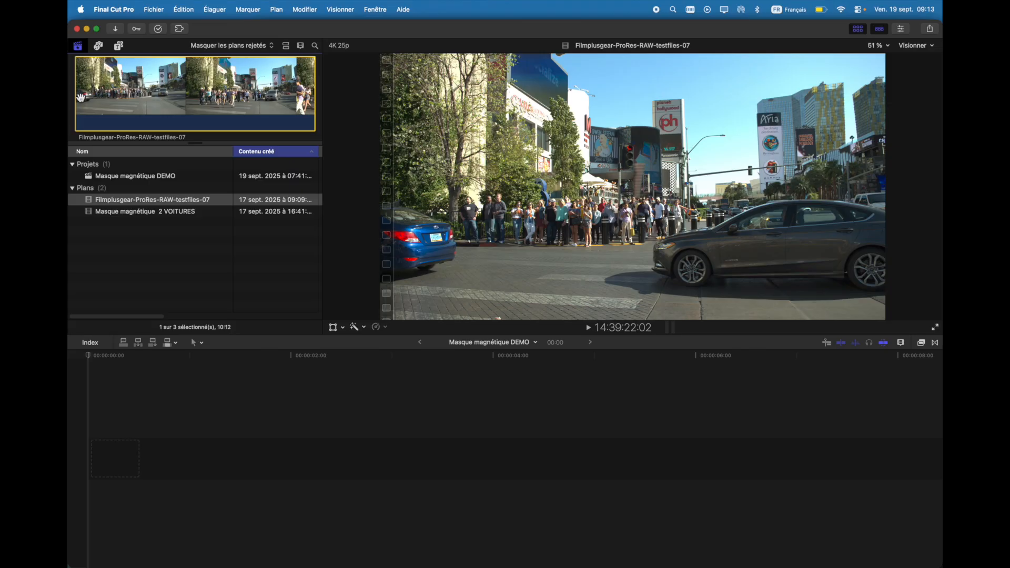
- Place a marker and set the range start at 14:39:22:11 in the Filmplusgear-ProRes-RAW-testfiles-07 source clip
key(space)
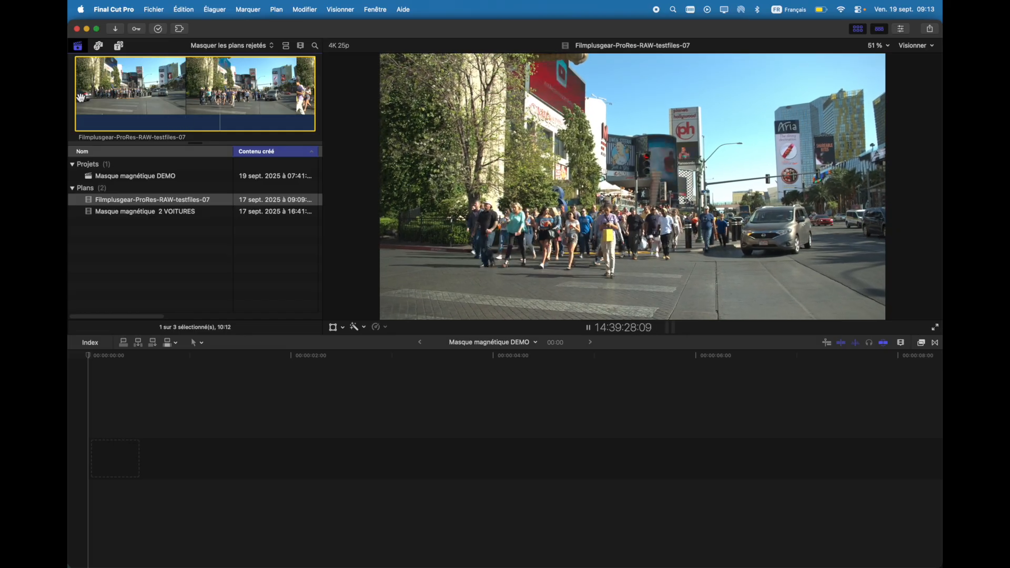
key(space)
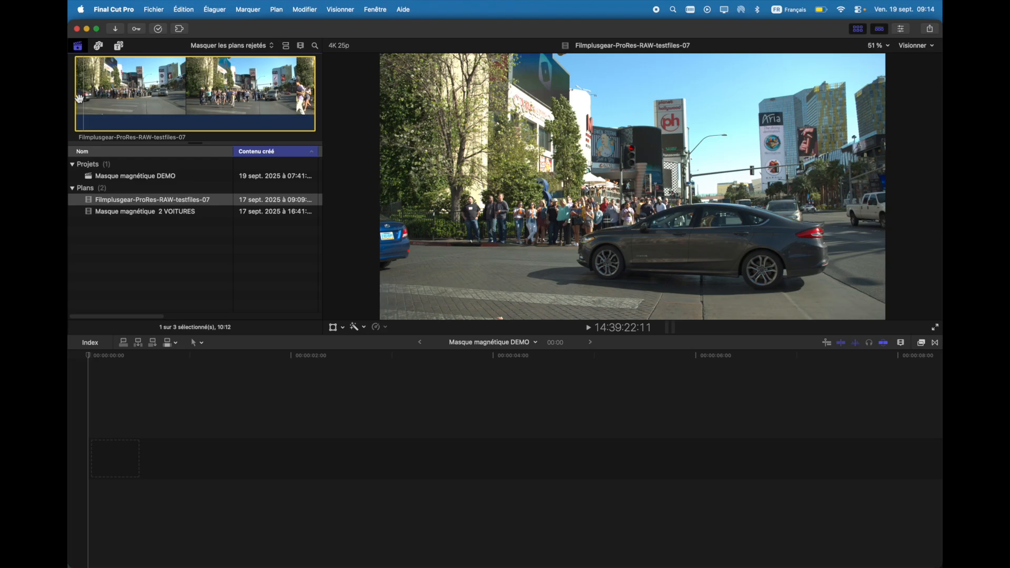
key(m)
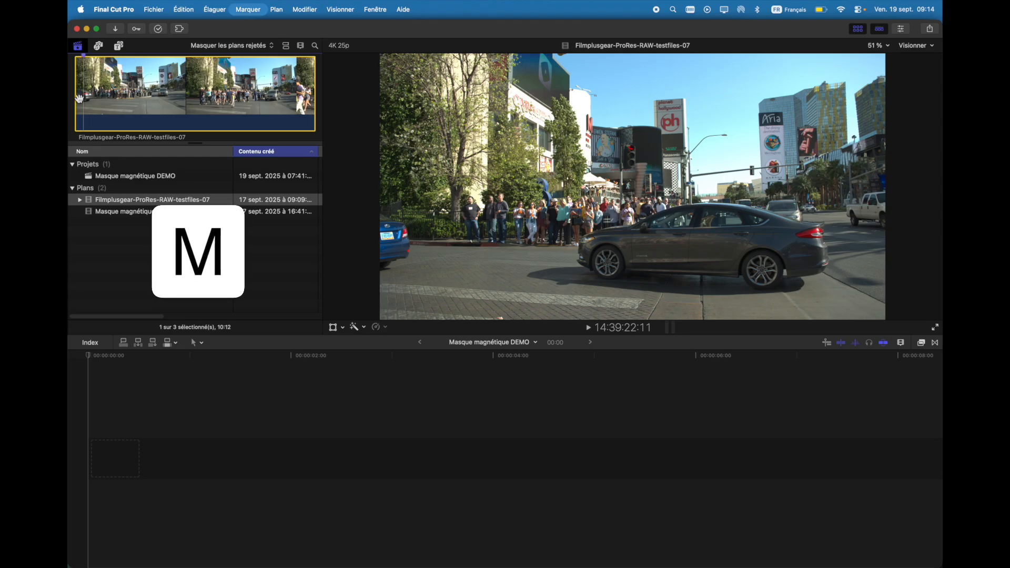
key(i)
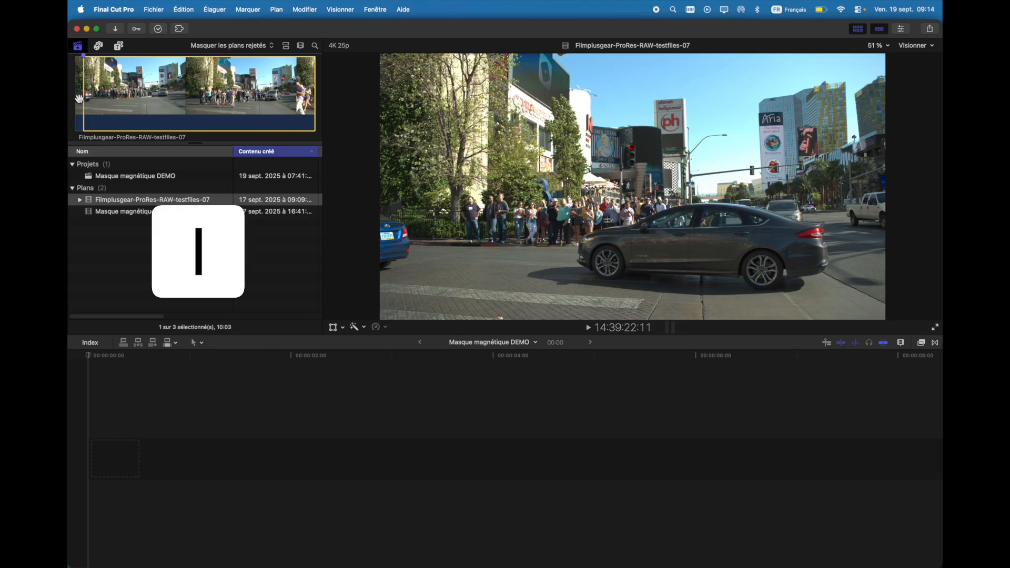
- Set the source clip's range end at 14:39:25:14 and append the selected range to the Masque magnétique DEMO timeline
key(space)
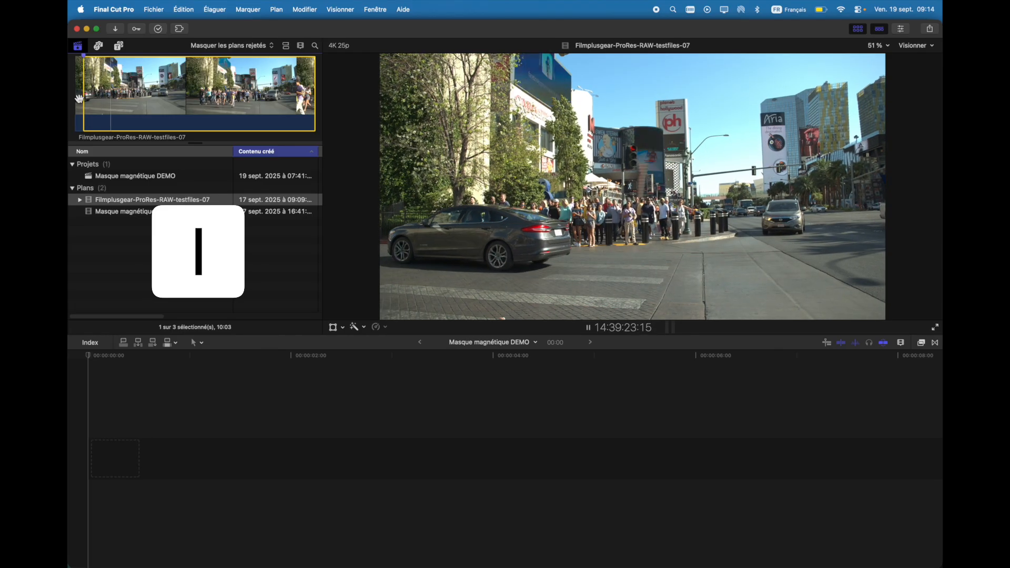
key(space)
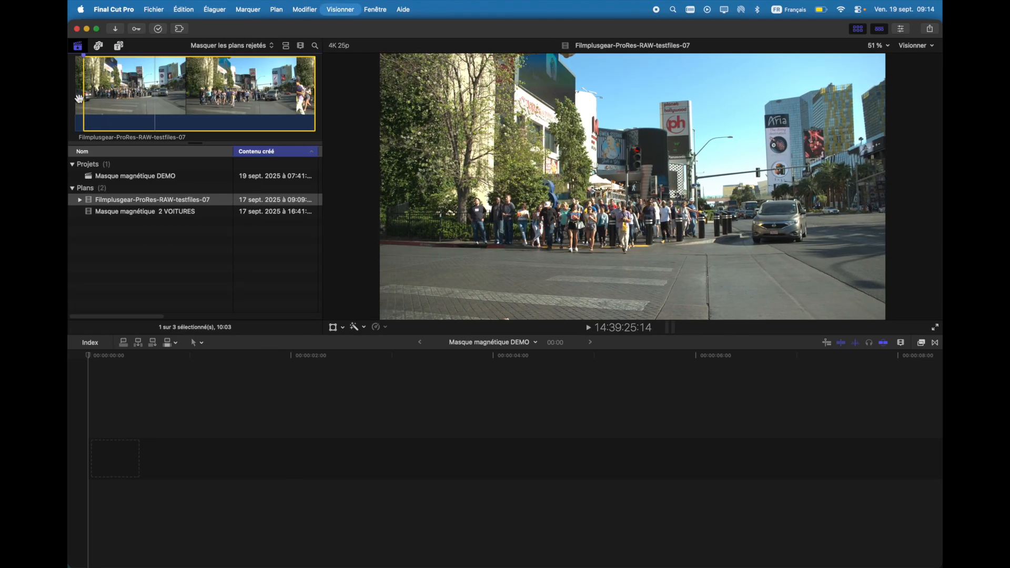
key(o)
key(e)
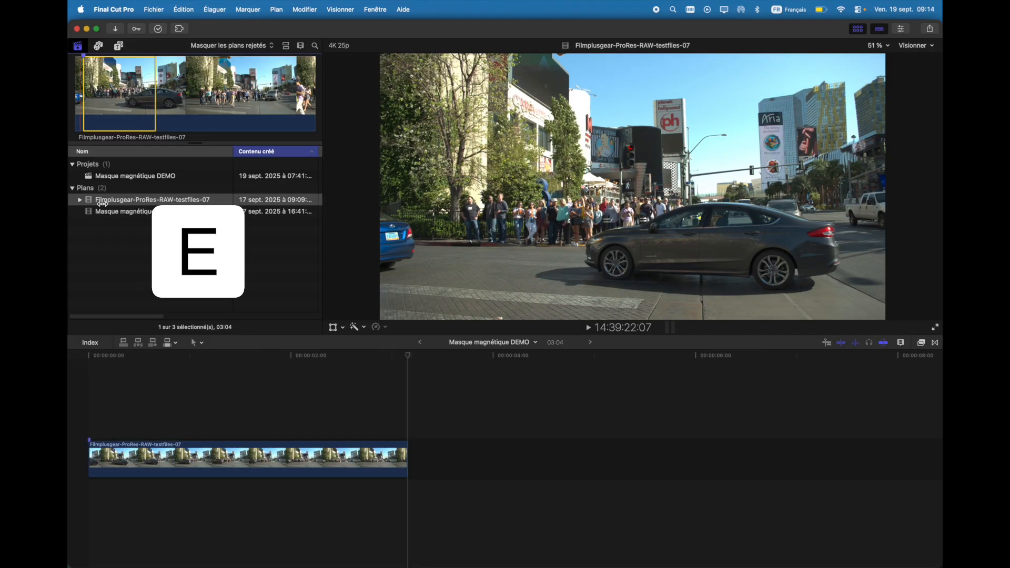
- Show the timeline clip's inspector and add a magnetic mask to the clip at its first frame
click(97, 356)
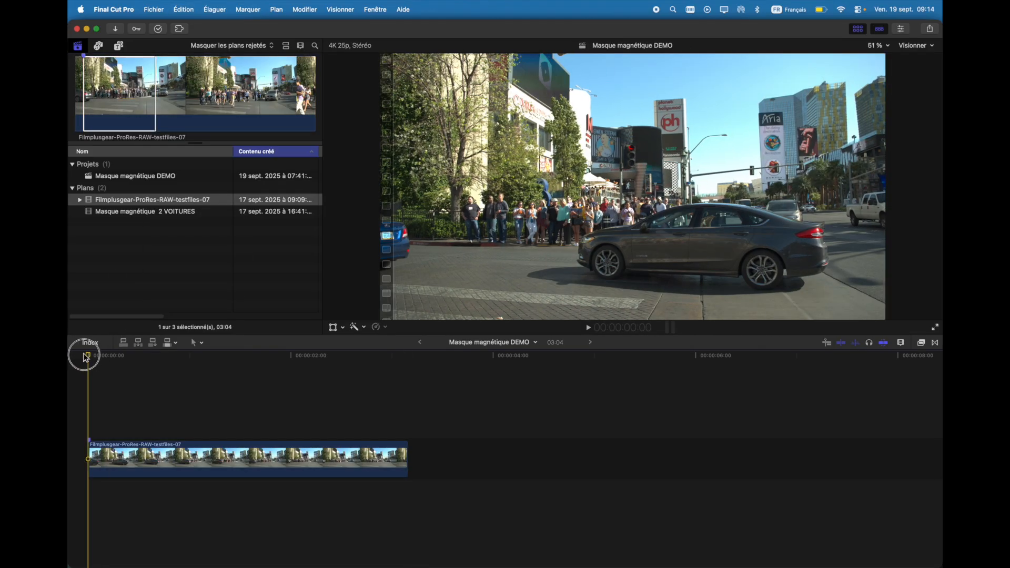
key(space)
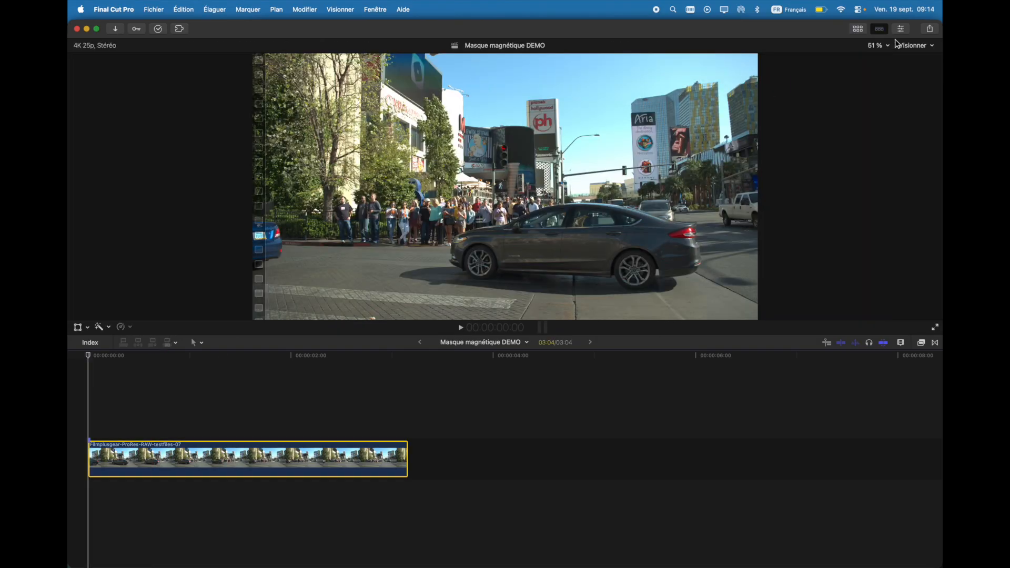
click(901, 30)
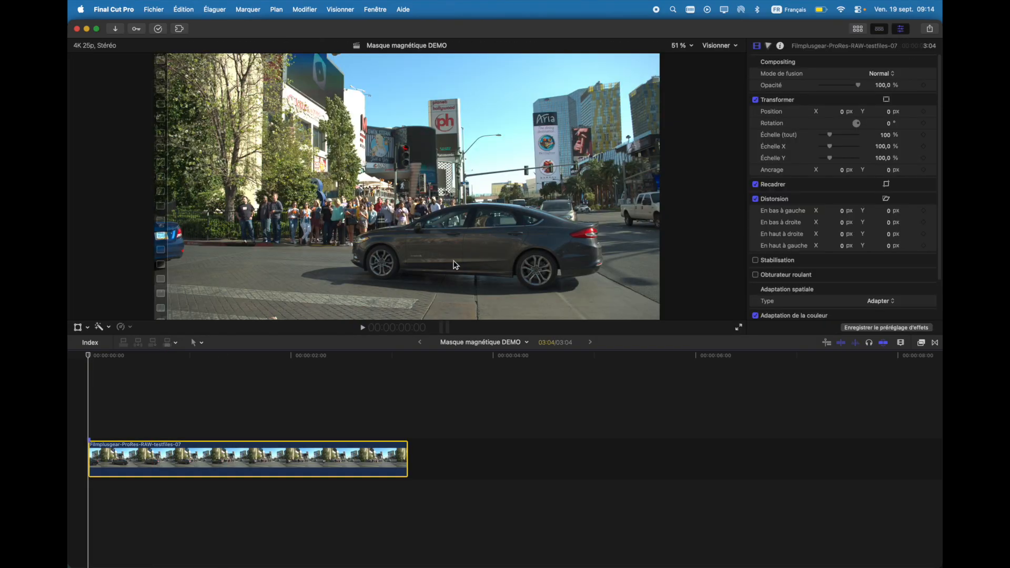
click(109, 327)
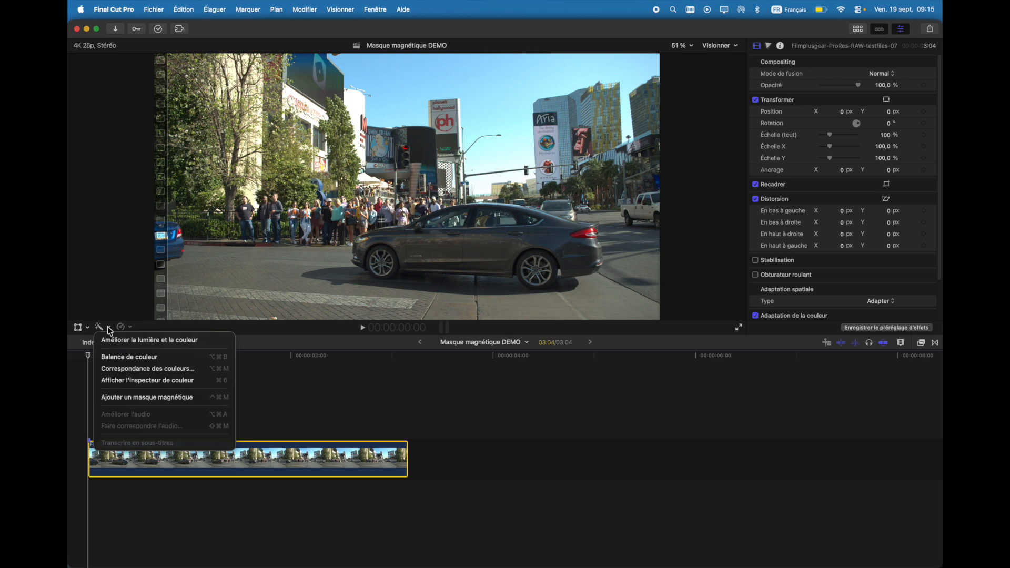
click(143, 399)
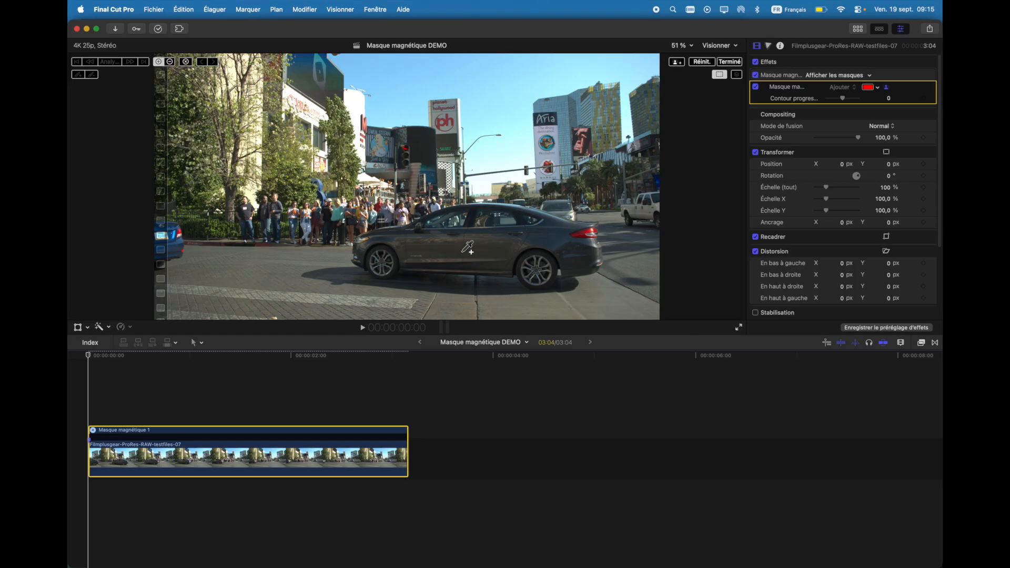
- Define the mask over the grey car and its ground shadow with add points, excluding the surrounding road with subtract points
click(465, 249)
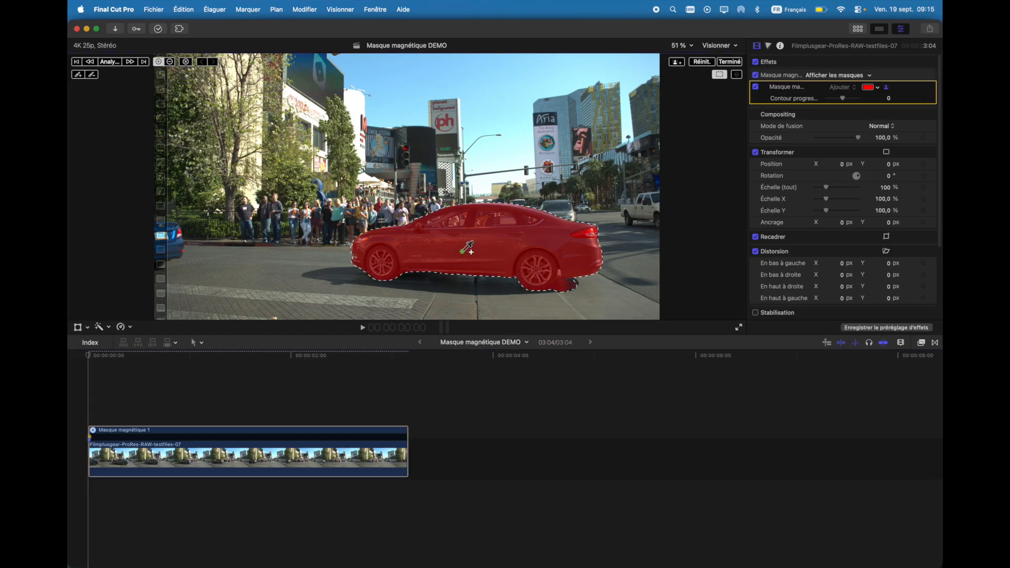
click(485, 285)
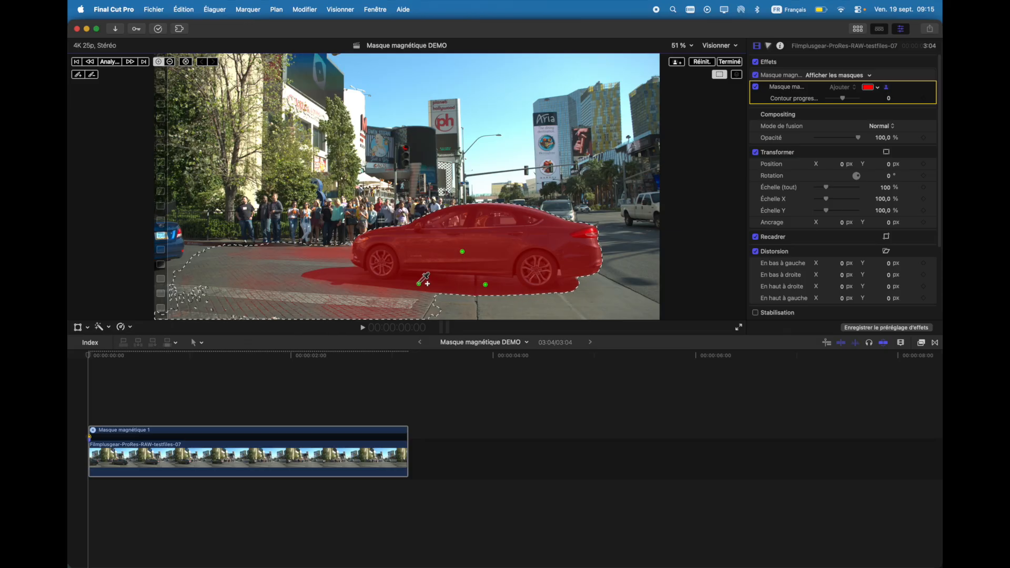
key(alt)
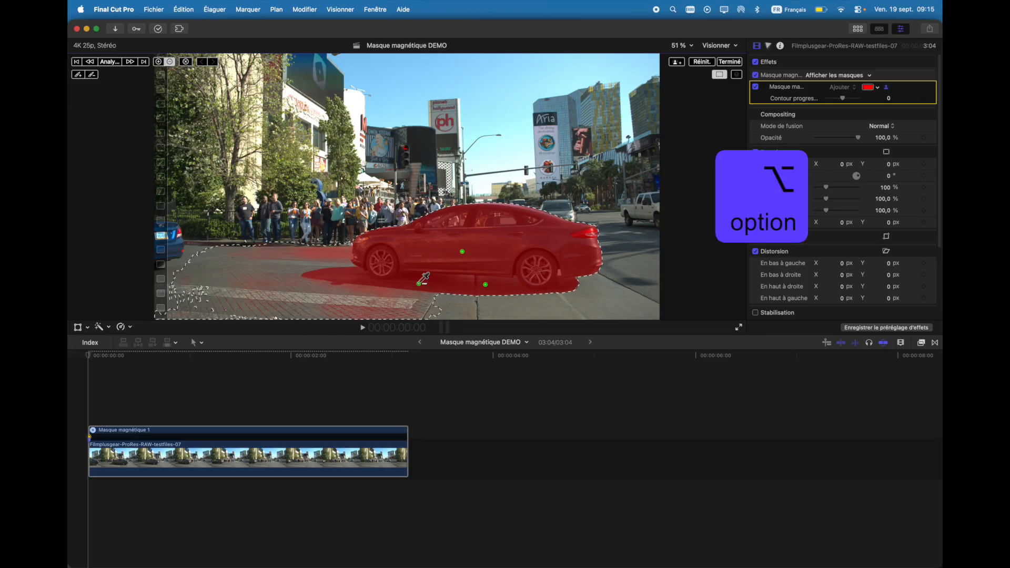
alt+click(419, 284)
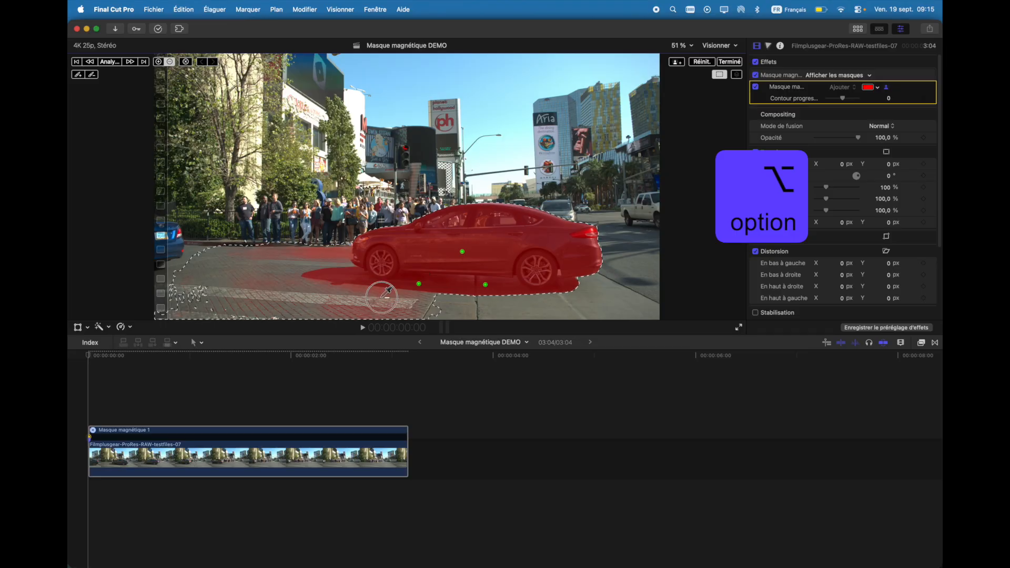
click(346, 268)
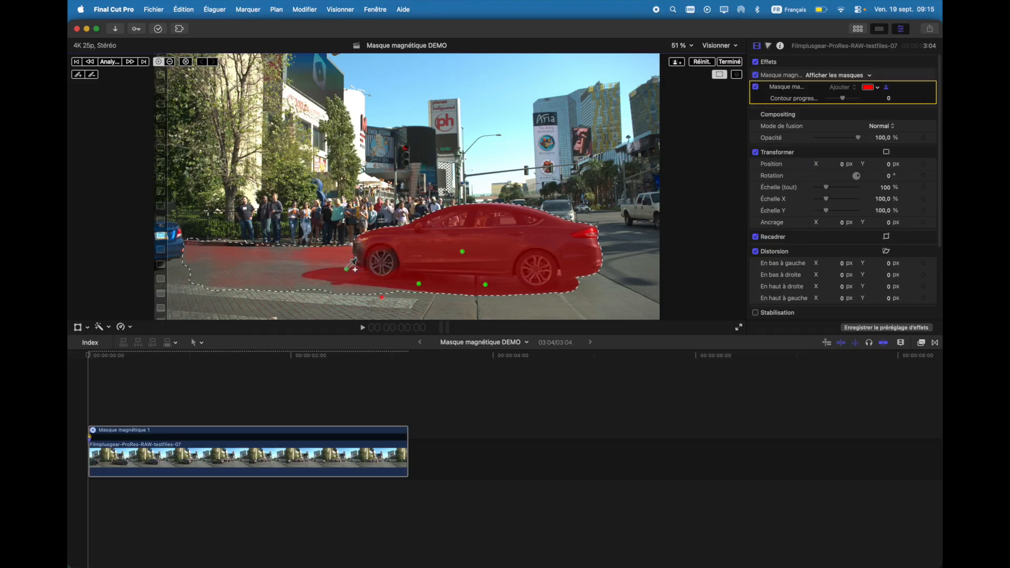
alt+click(326, 257)
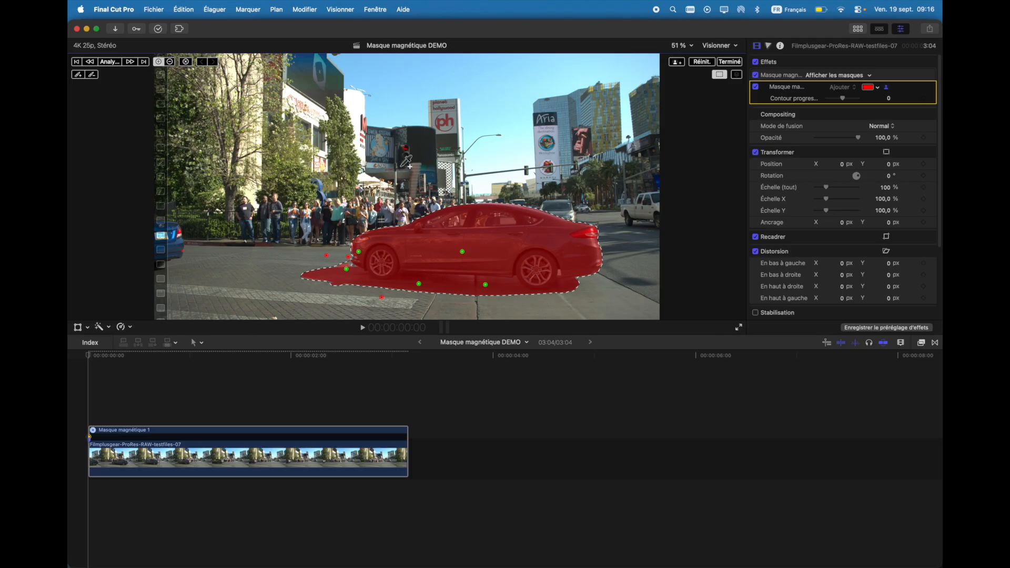
- Analyze the mask forward from the first frame and display its alpha channel at frame 20
click(130, 63)
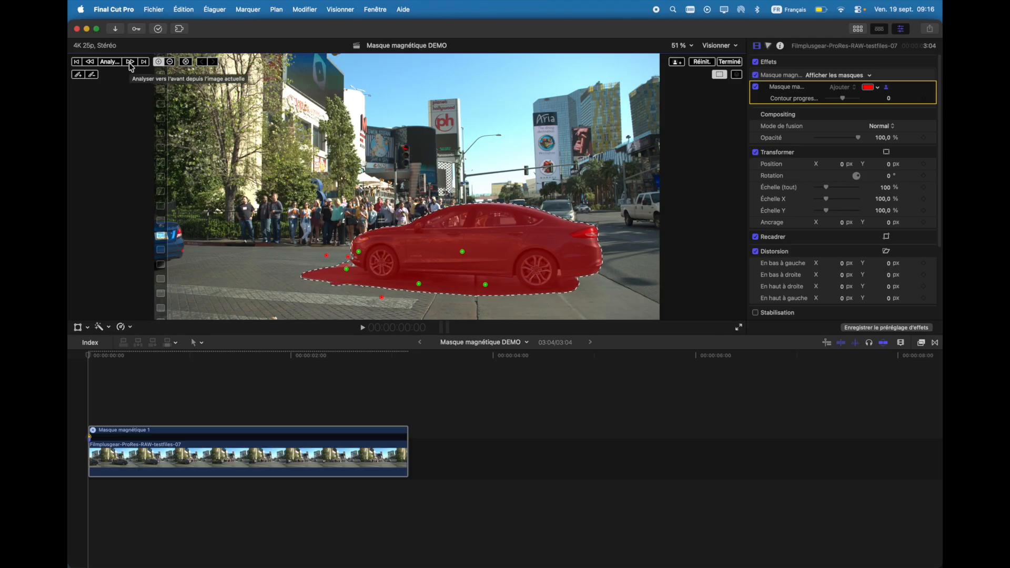
drag(92, 354, 177, 342)
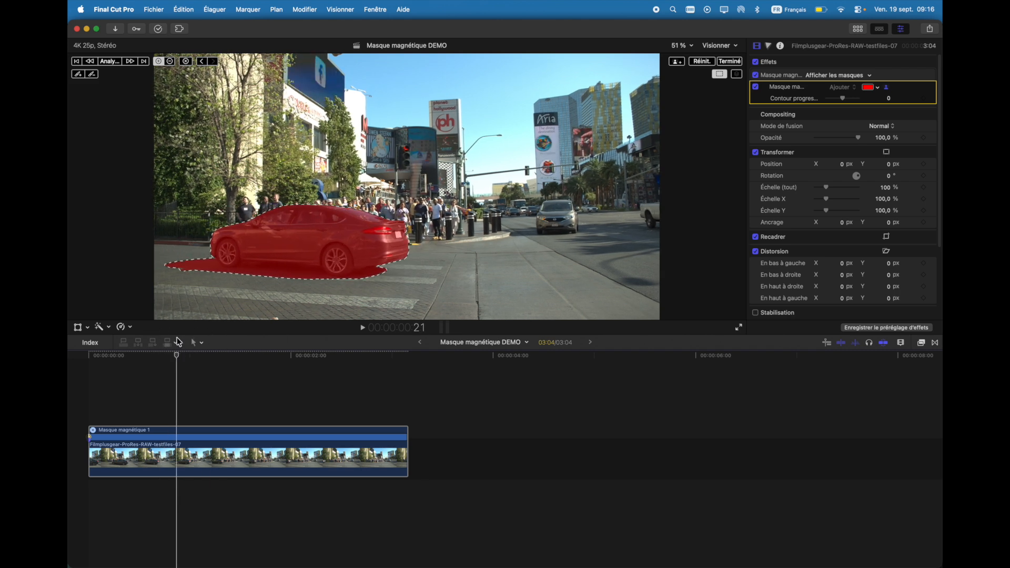
click(828, 77)
mouse_move(177, 358)
mouse_down()
mouse_move(101, 349)
mouse_move(168, 350)
mouse_up()
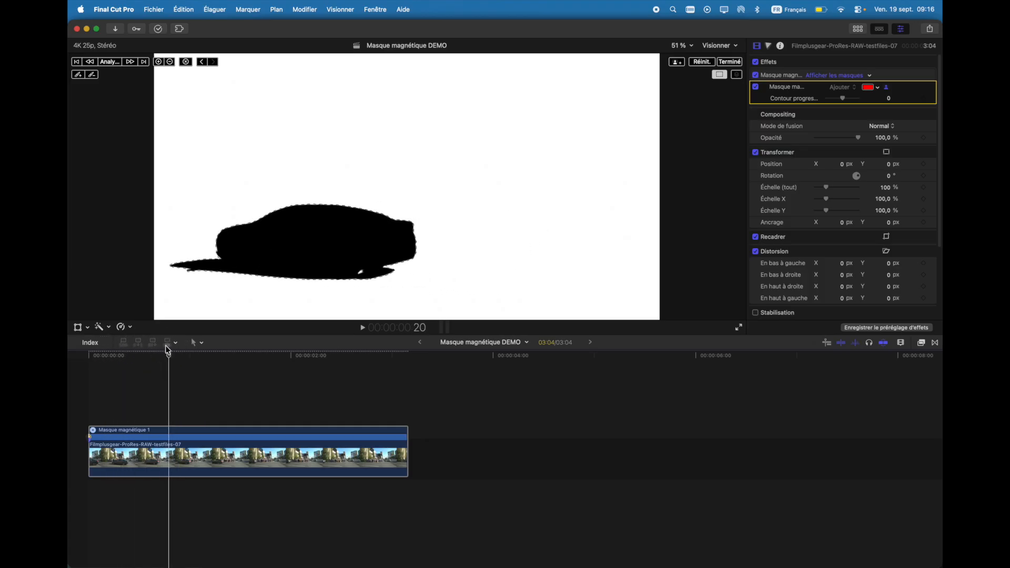
- Paint over the mask hole under the car's rear at frame 20 with a smaller additive brush
click(79, 75)
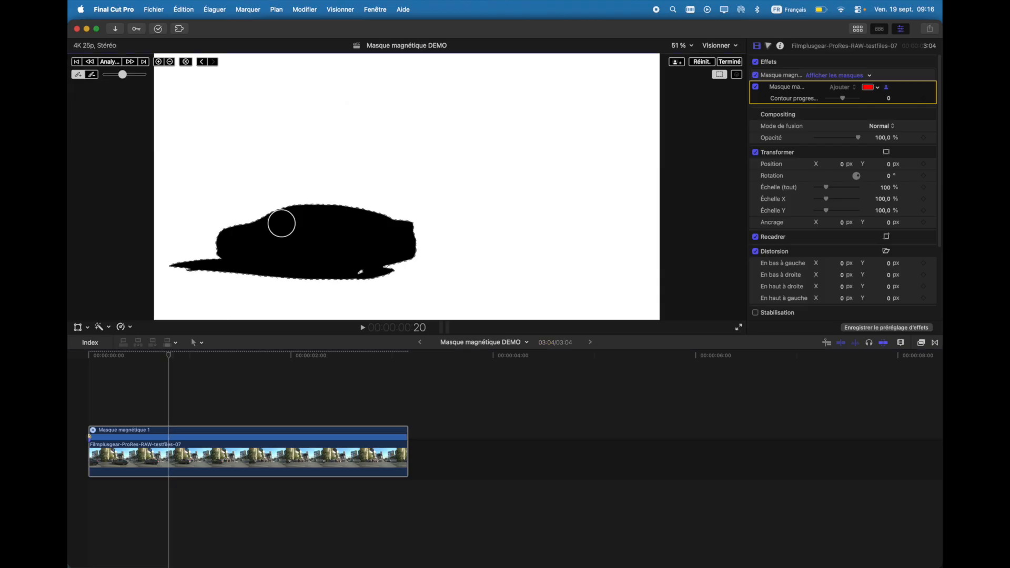
drag(123, 74, 114, 74)
drag(374, 253, 362, 269)
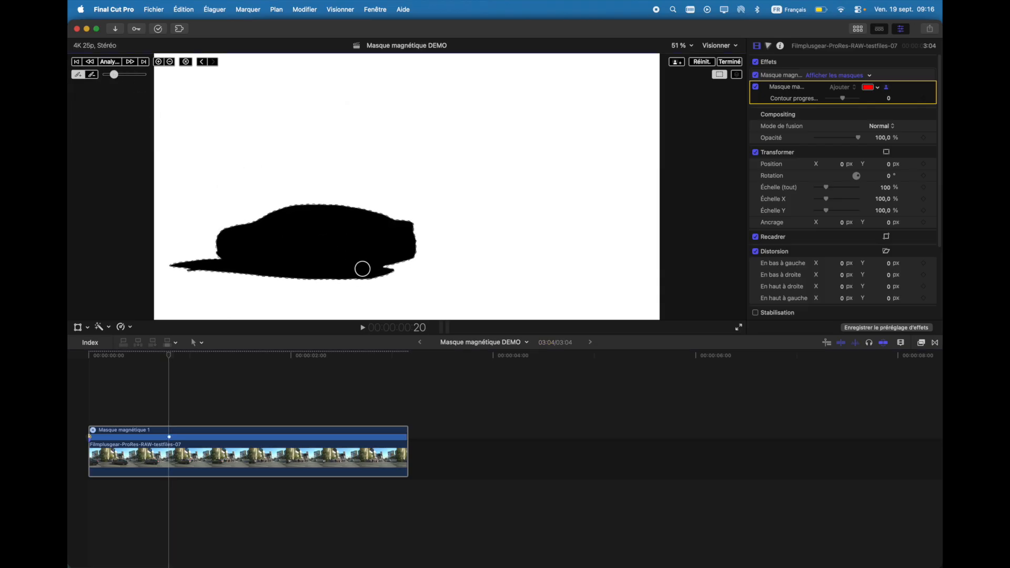
- Fill the mask gaps under the car's rear with the additive brush at 1:02, 1:03 and 1:04
key(Right)
key(Right)
key(Right)
key(Right)
key(Right)
key(Right)
key(Right)
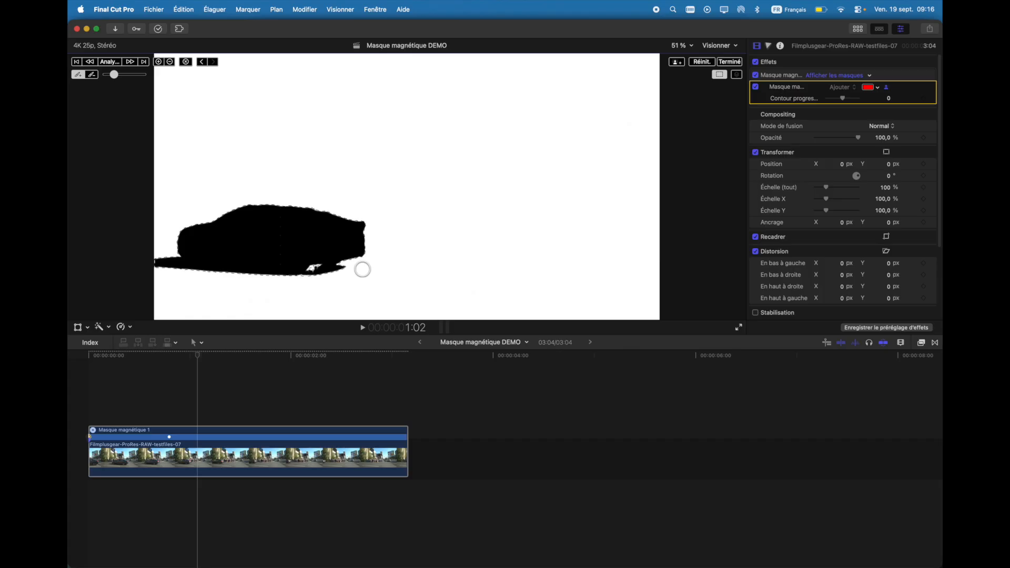
drag(361, 266, 316, 263)
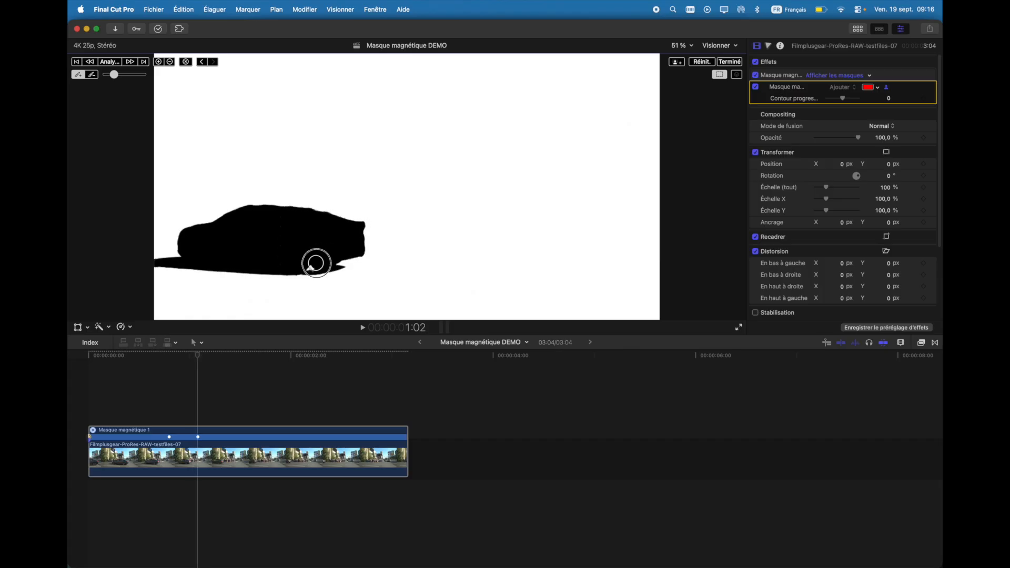
key(Right)
key(Right)
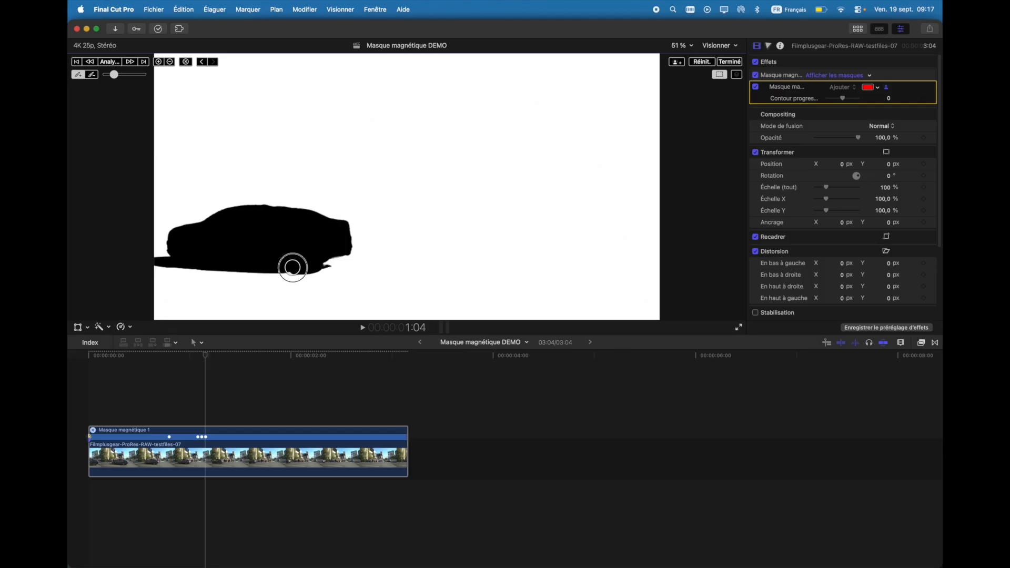
- At 1:05, return to the red mask overlay and add points on the shadow behind the car's rear wheel
key(Right)
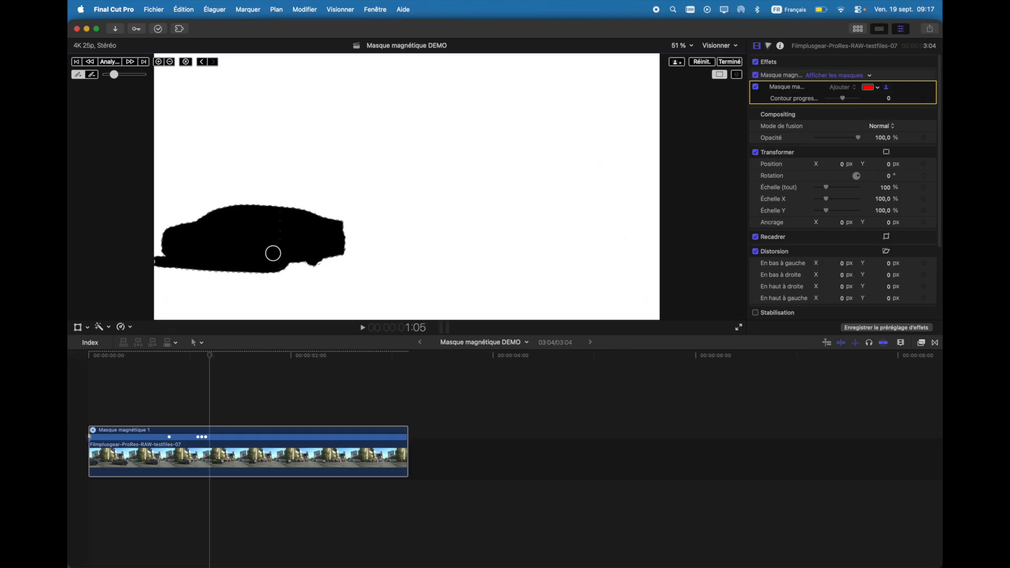
click(827, 76)
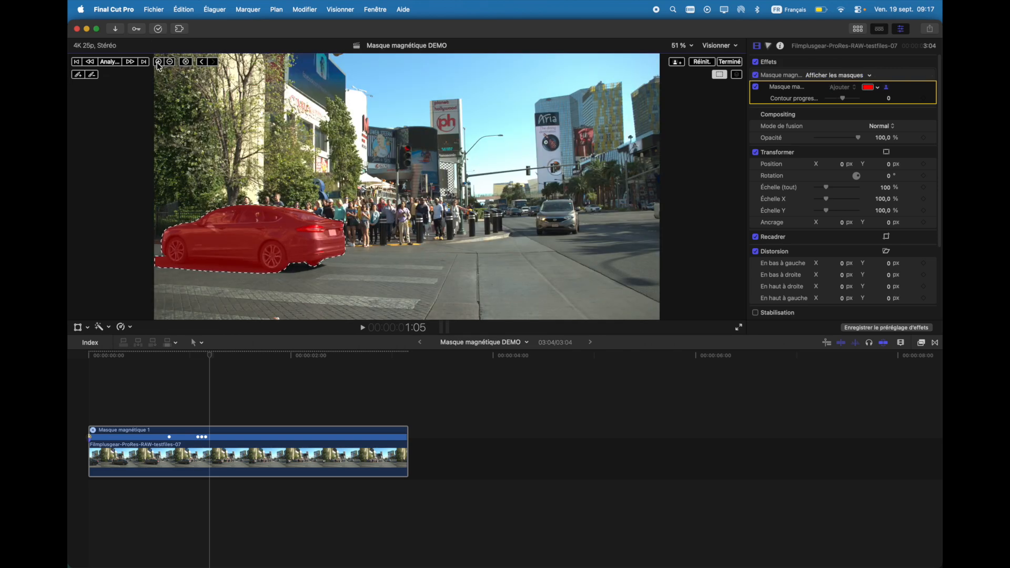
click(296, 266)
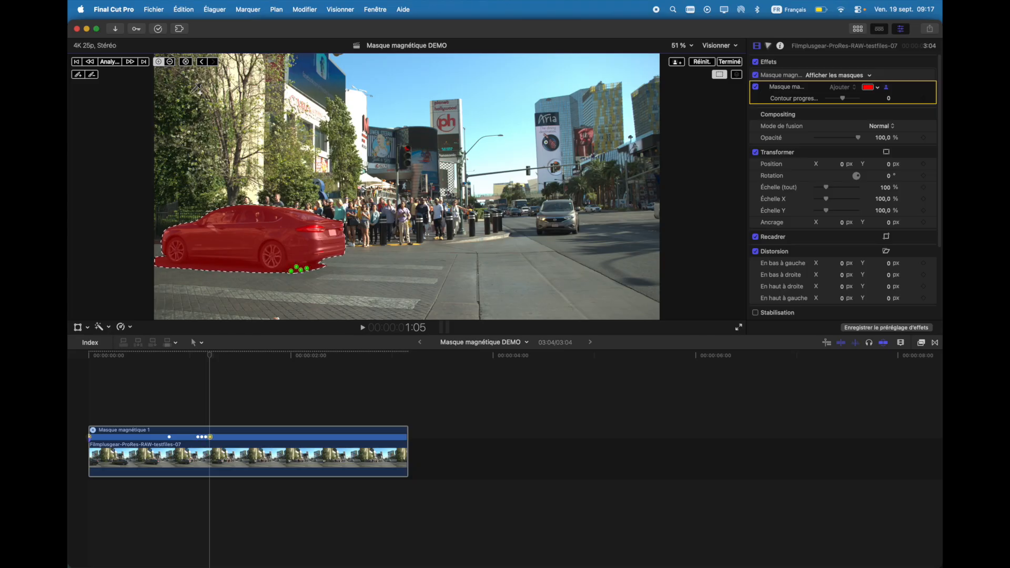
- Analyze the mask forward from 1:05, and again from 1:11 with add points placed on the car's rear
click(130, 63)
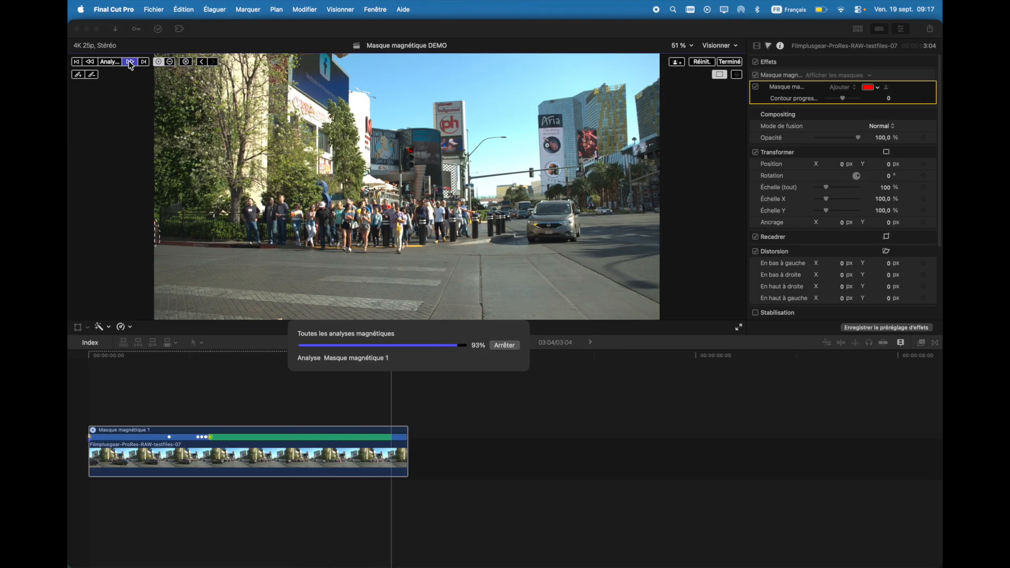
click(130, 63)
click(129, 61)
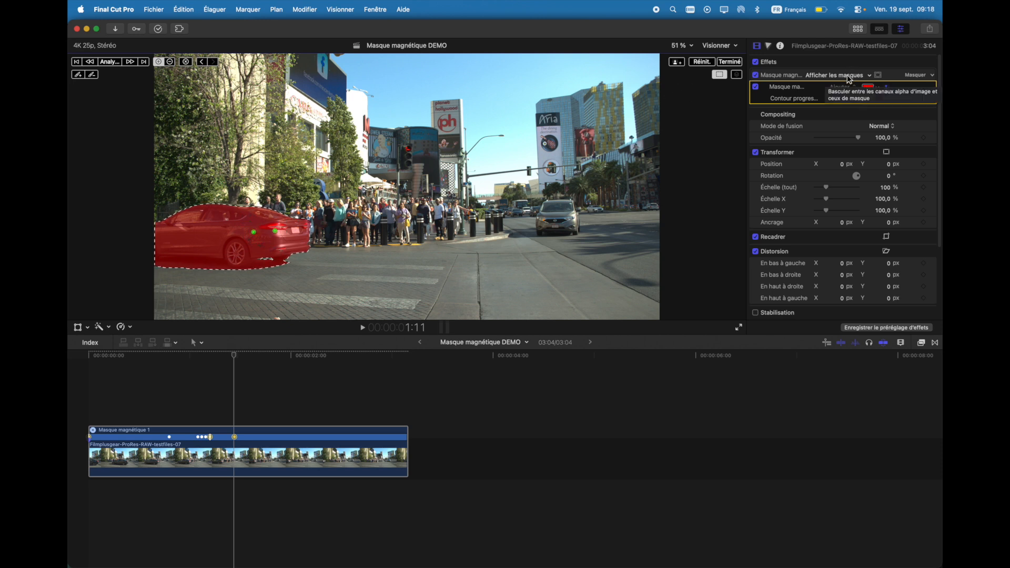
- Display the mask's alpha channel at 1:11 and touch up its holes with the additive brush
click(850, 78)
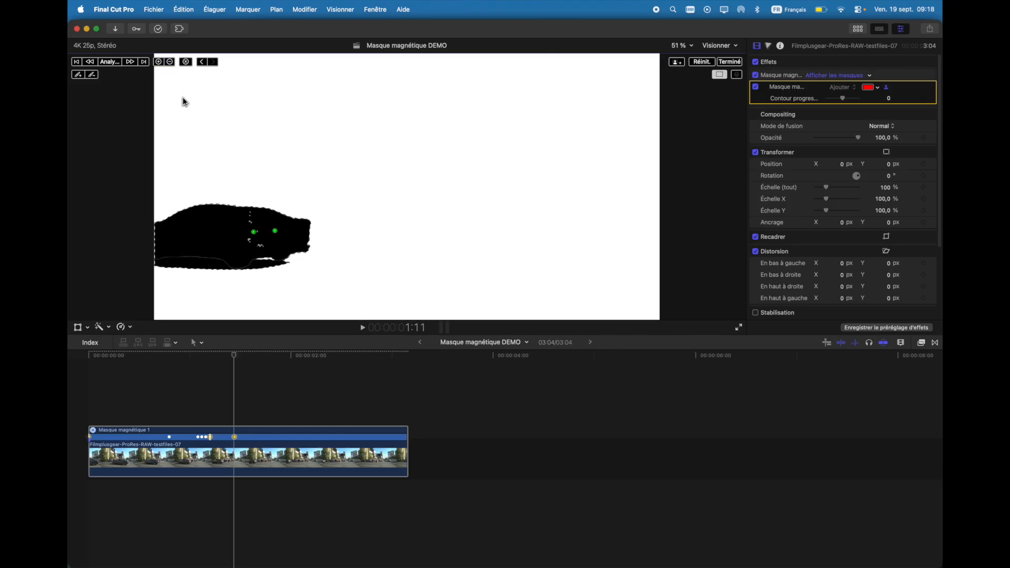
click(78, 74)
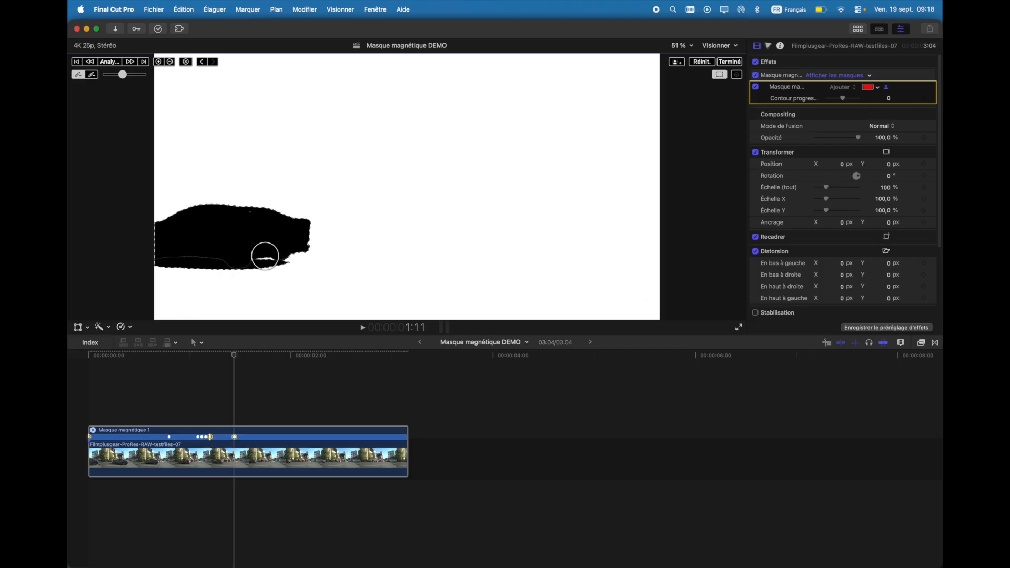
- Analyze the magnetic mask forward one frame at a time from 1:11 until close to the clip's end
click(143, 62)
click(143, 62)
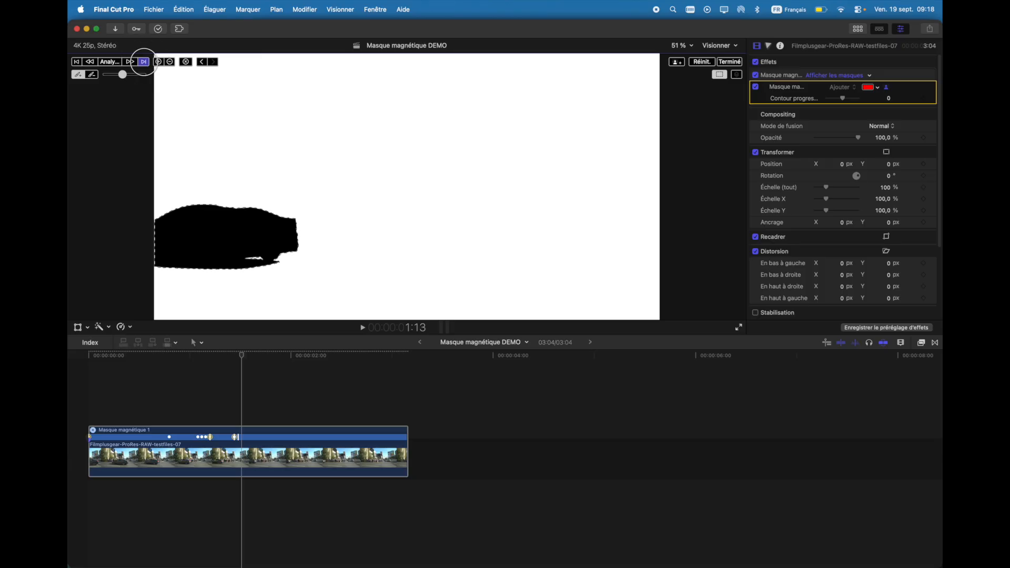
click(143, 62)
click(143, 62)
click(144, 62)
click(144, 62)
click(144, 62)
click(143, 62)
click(144, 62)
click(143, 62)
click(144, 62)
click(144, 62)
click(144, 62)
click(144, 62)
click(144, 62)
click(143, 61)
click(143, 62)
click(143, 62)
click(144, 61)
click(143, 62)
click(143, 62)
click(143, 61)
click(144, 62)
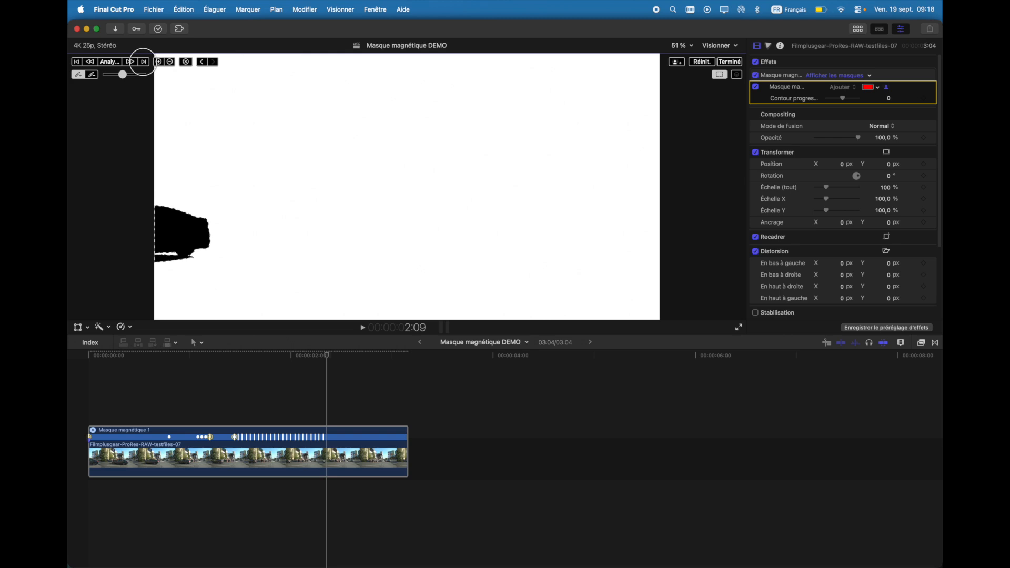
click(143, 61)
click(143, 62)
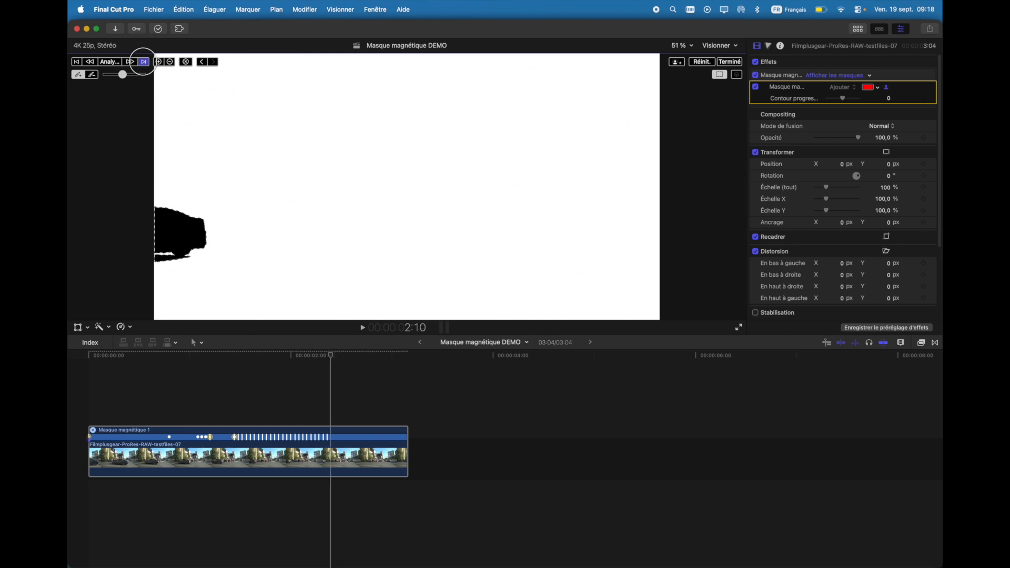
click(143, 61)
click(143, 61)
click(143, 61)
click(143, 62)
click(143, 61)
click(144, 62)
click(143, 62)
click(143, 62)
click(143, 61)
click(142, 61)
click(142, 61)
click(143, 62)
click(142, 62)
click(142, 61)
click(143, 62)
- At frame 19, fill the mask gap at the car's rear with the additive brush
mouse_move(178, 358)
mouse_down()
mouse_move(86, 357)
mouse_move(185, 345)
mouse_move(167, 350)
mouse_up()
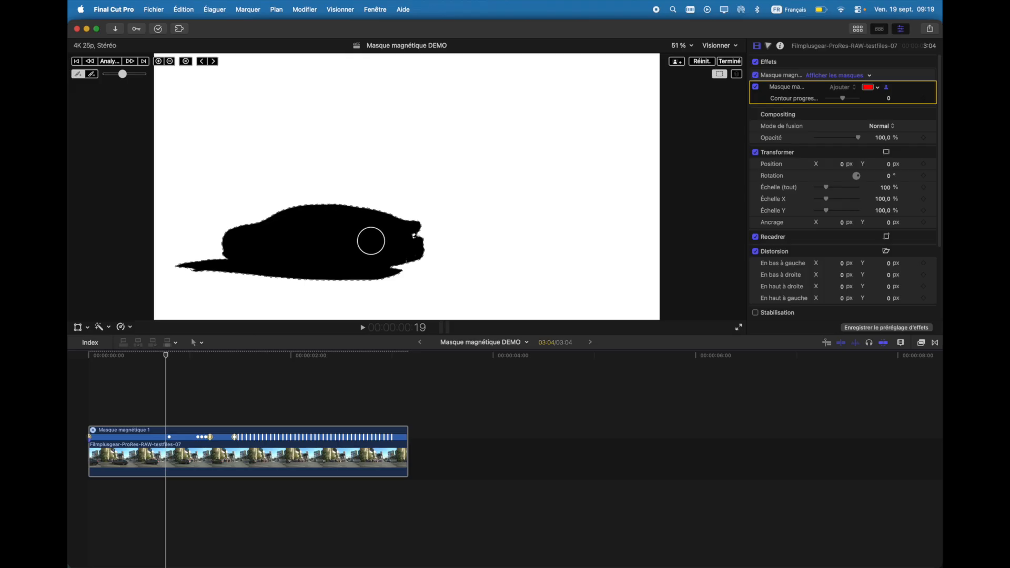
click(402, 238)
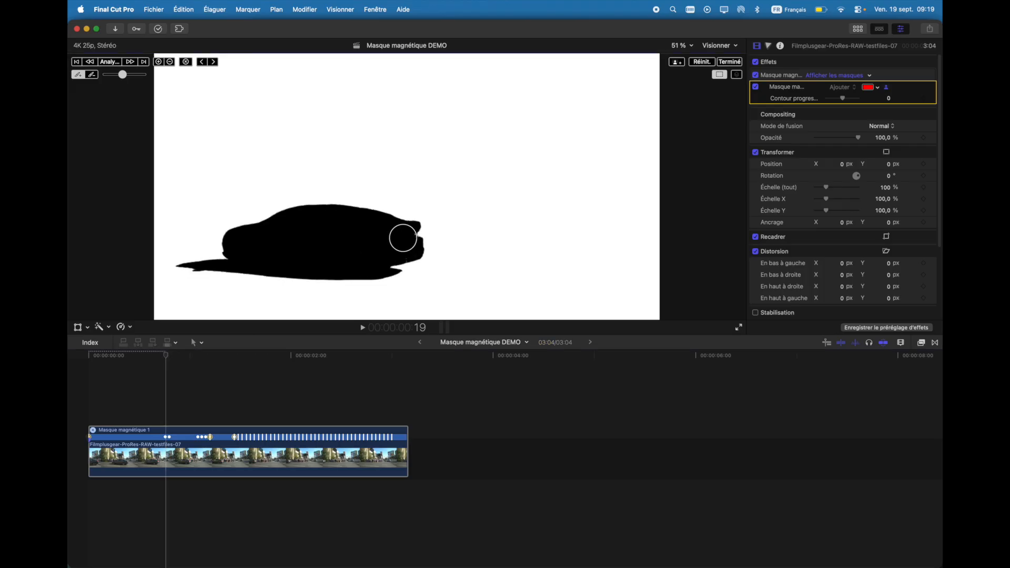
click(409, 238)
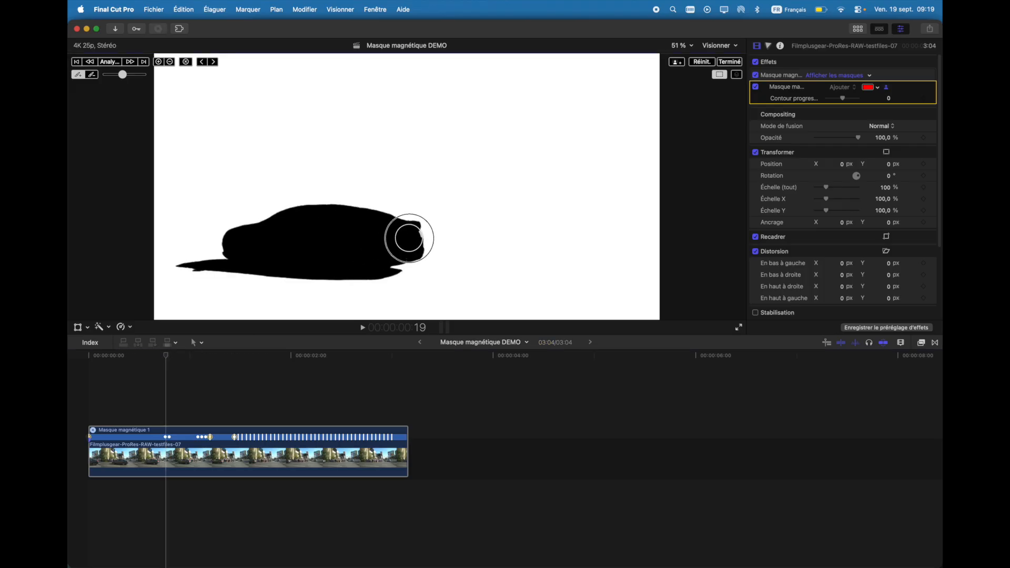
- Step forward frame by frame from frame 19 to examine the mask's alpha channel for remaining holes
key(Right)
key(Right)
key(Right)
key(Right)
key(Right)
key(Right)
key(Right)
key(Right)
key(Right)
key(Right)
key(Right)
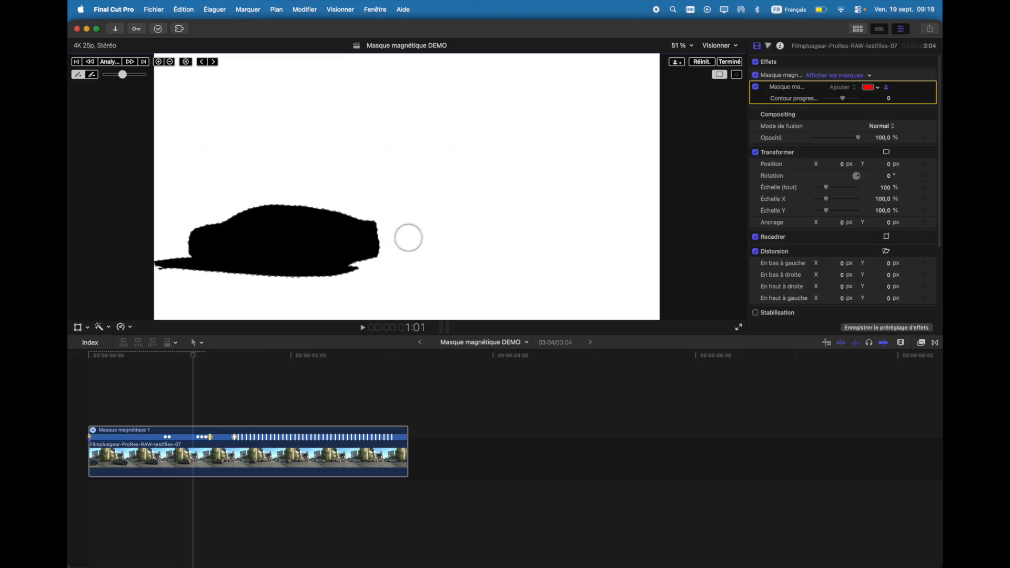
key(Right)
key(Right)
key(Right)
key(Right)
key(Right)
key(Right)
key(Right)
key(Right)
key(Right)
key(Right)
key(Right)
key(Right)
key(Right)
key(Right)
key(Right)
key(Right)
key(Right)
key(Right)
key(Right)
key(Right)
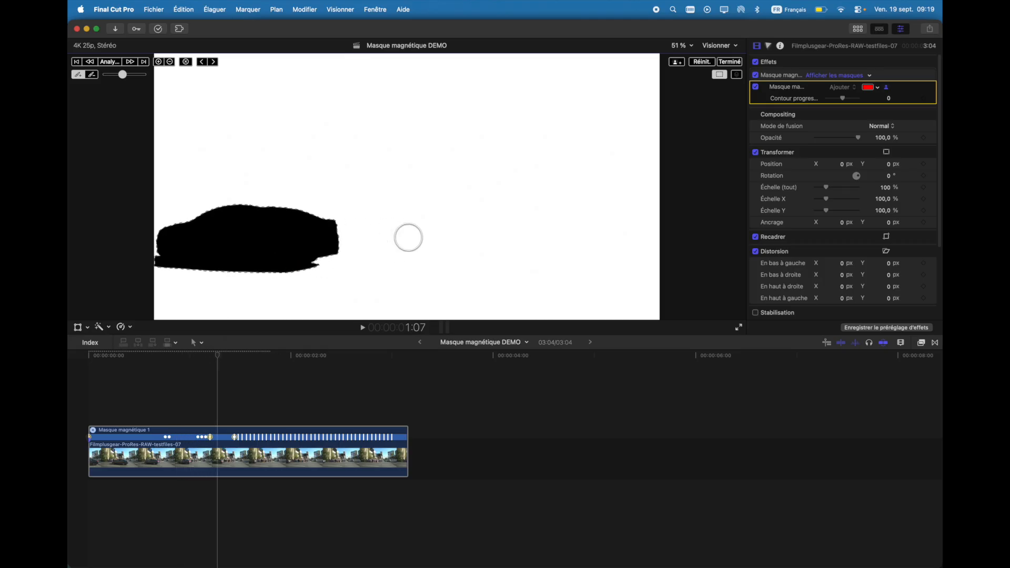
key(Right)
key(Right)
key(Right)
key(Right)
key(Right)
key(Right)
key(Right)
key(Right)
key(Right)
key(Right)
key(Right)
key(Right)
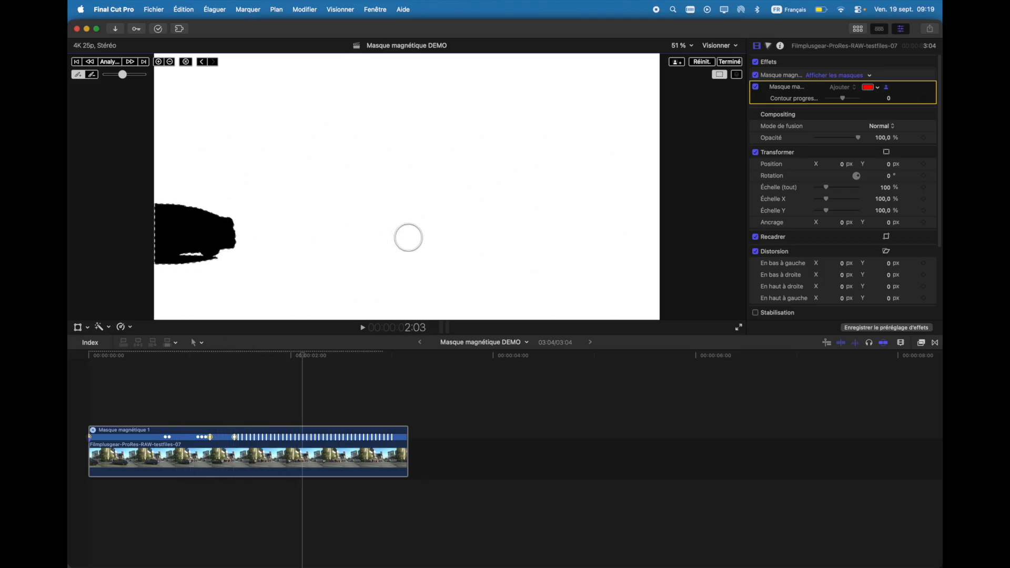
key(Right)
key(Right)
key(Right)
key(Right)
key(Right)
key(Right)
key(Right)
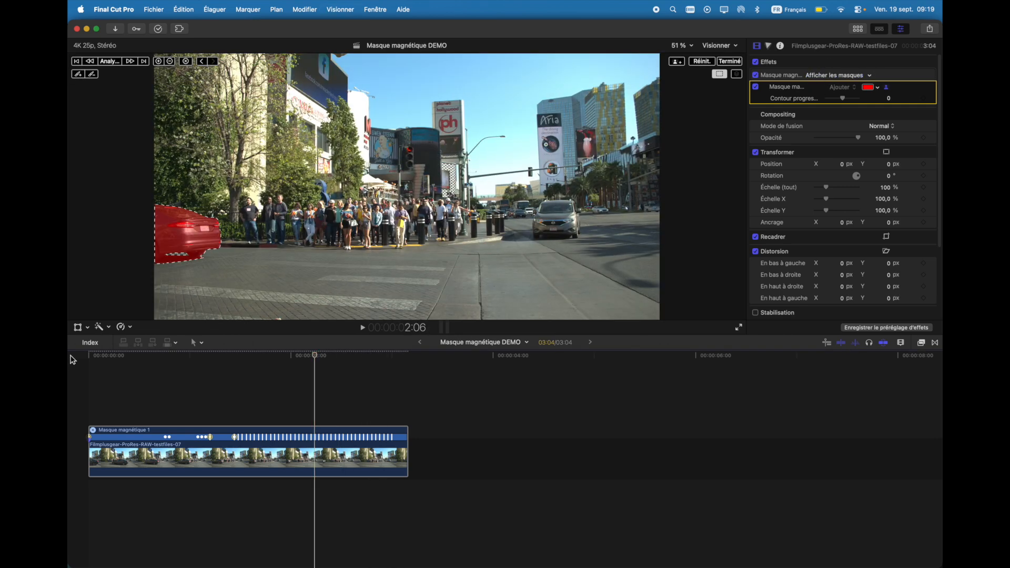
- Go back to the clip's start and turn off the magnetic mask's on-screen controls to show the isolated car
click(86, 358)
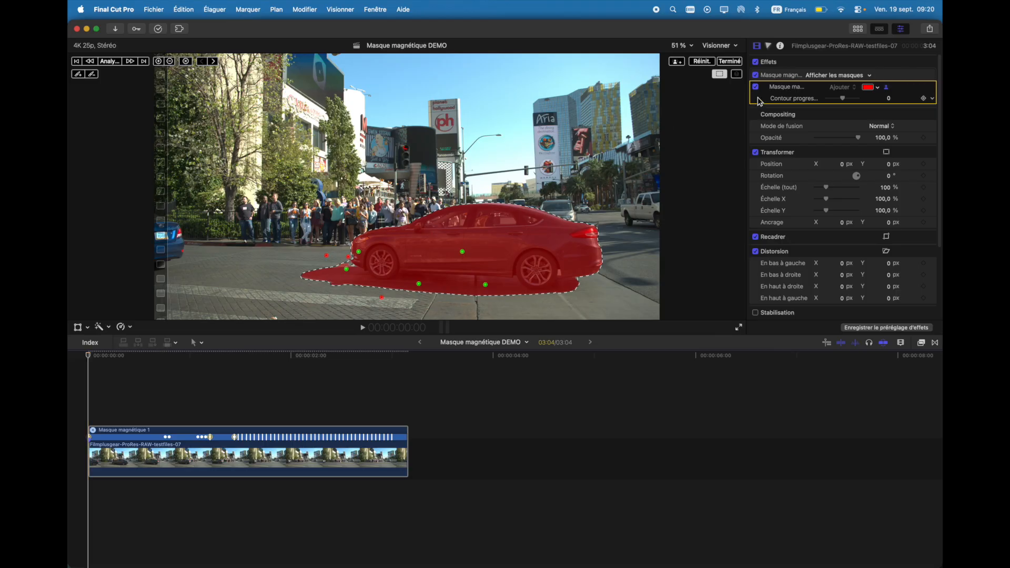
click(784, 76)
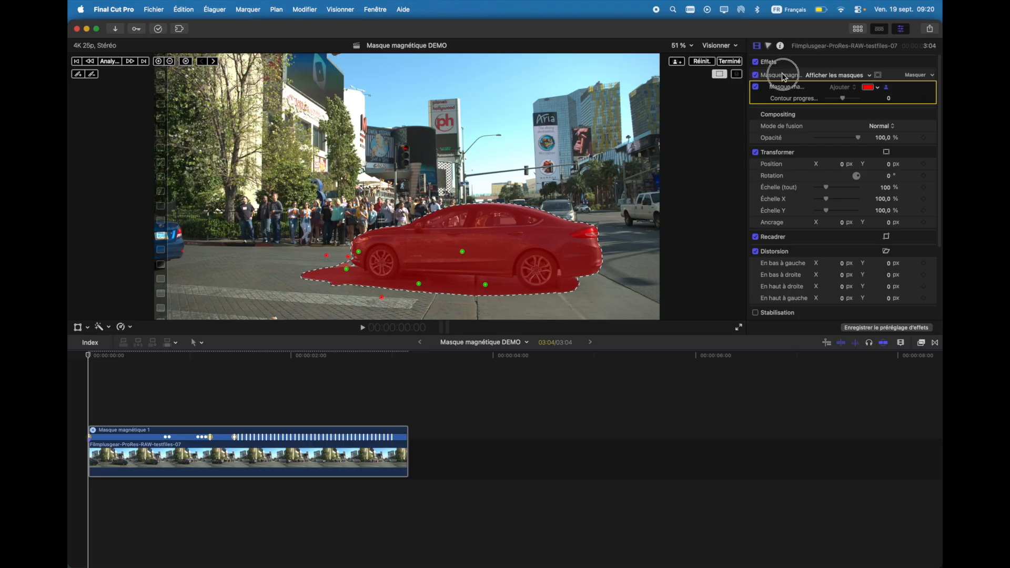
click(783, 87)
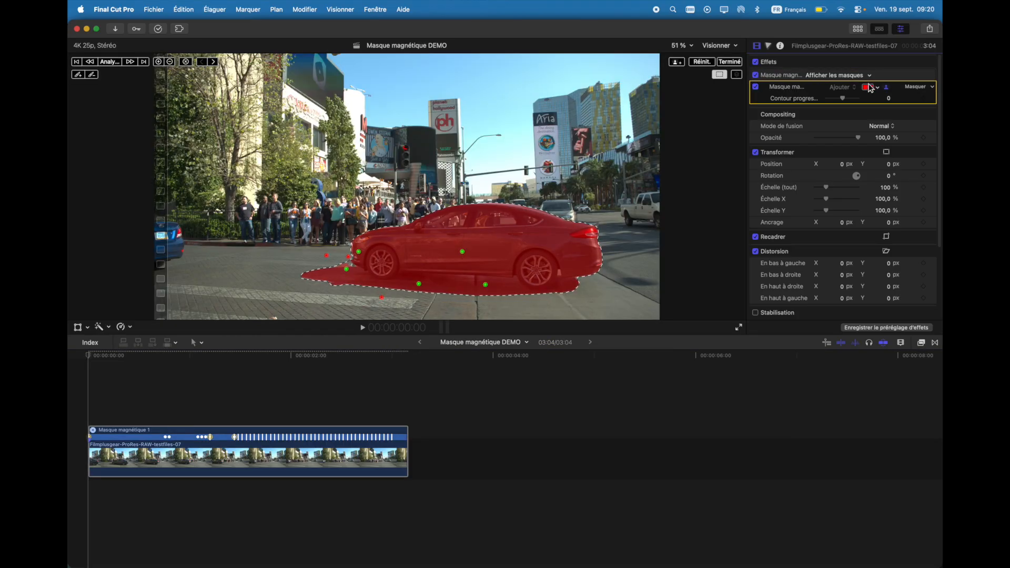
click(887, 88)
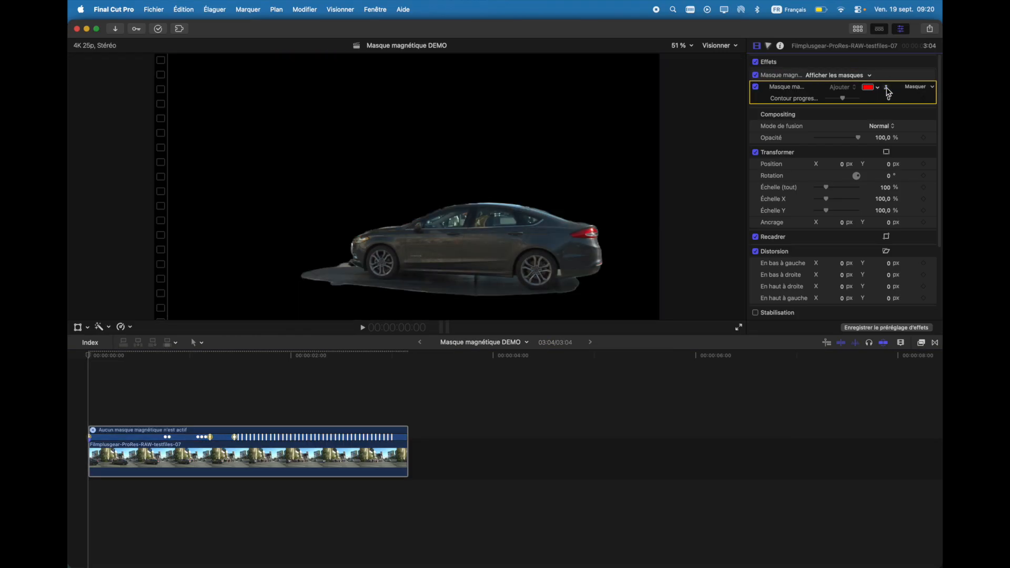
- Play back the isolated car, stop at 2:00 and examine its windows at frame 18
key(space)
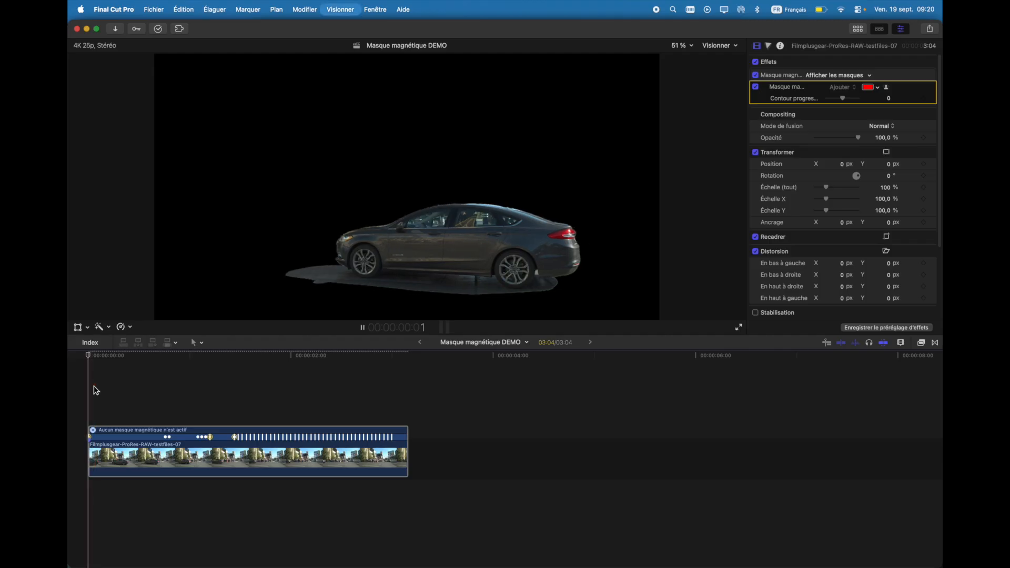
key(space)
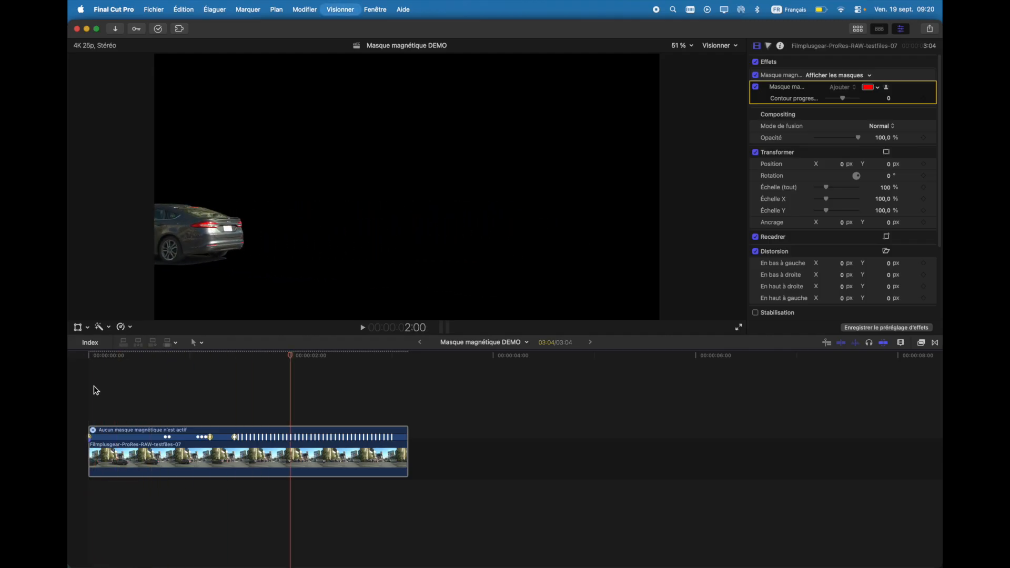
drag(231, 356, 161, 358)
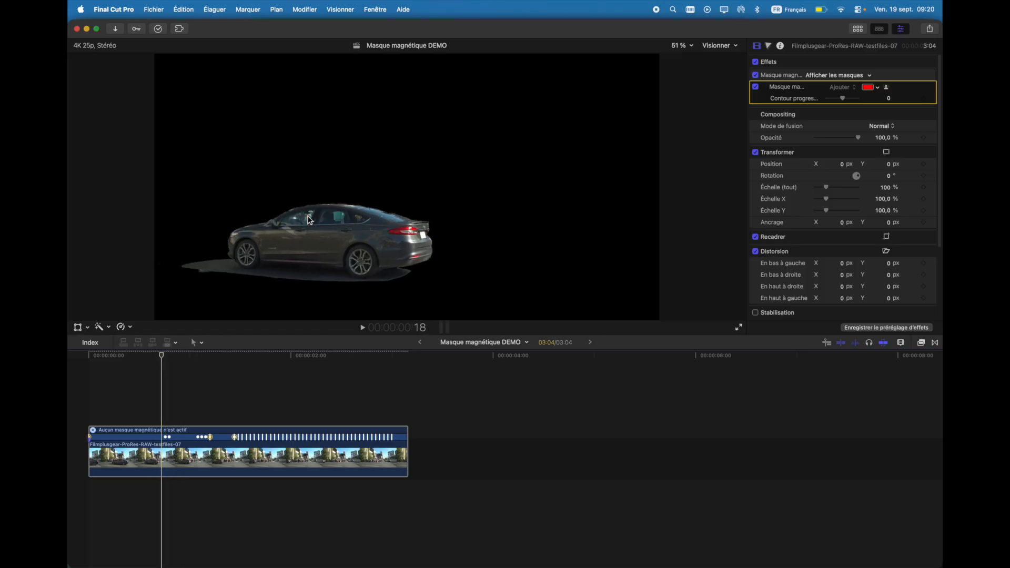
click(301, 227)
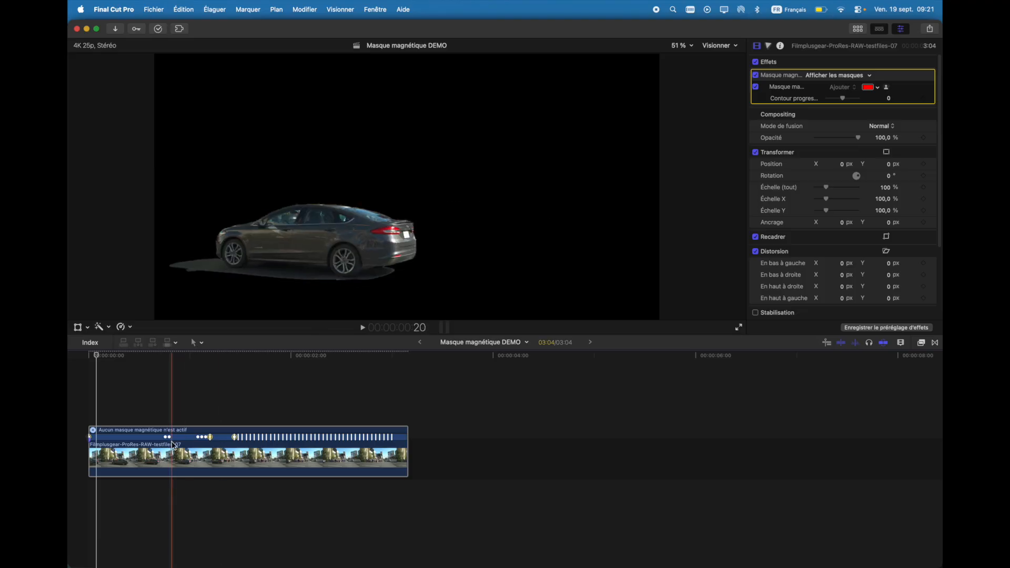
- Add a marker at the clip's first frame
key(Home)
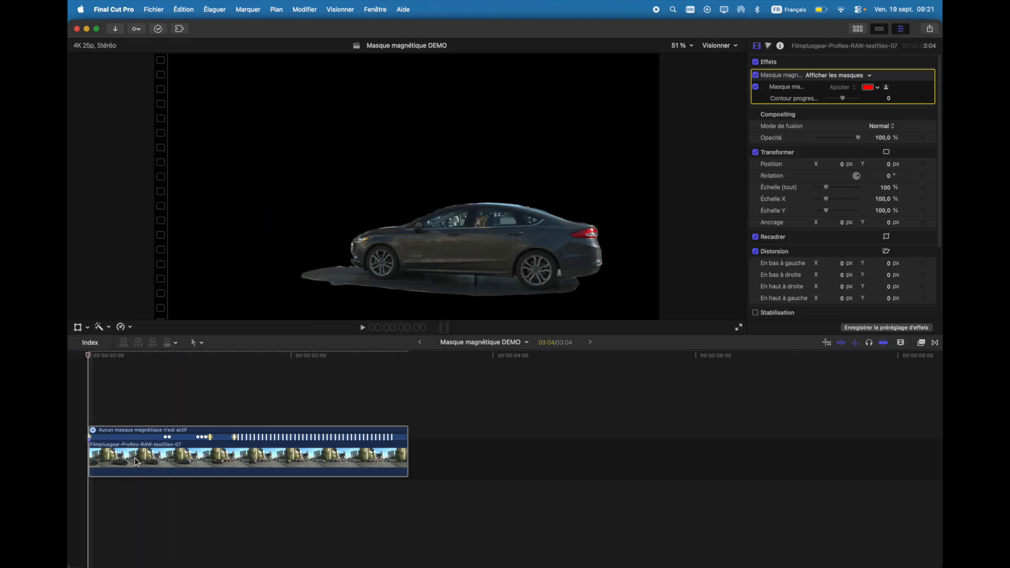
key(m)
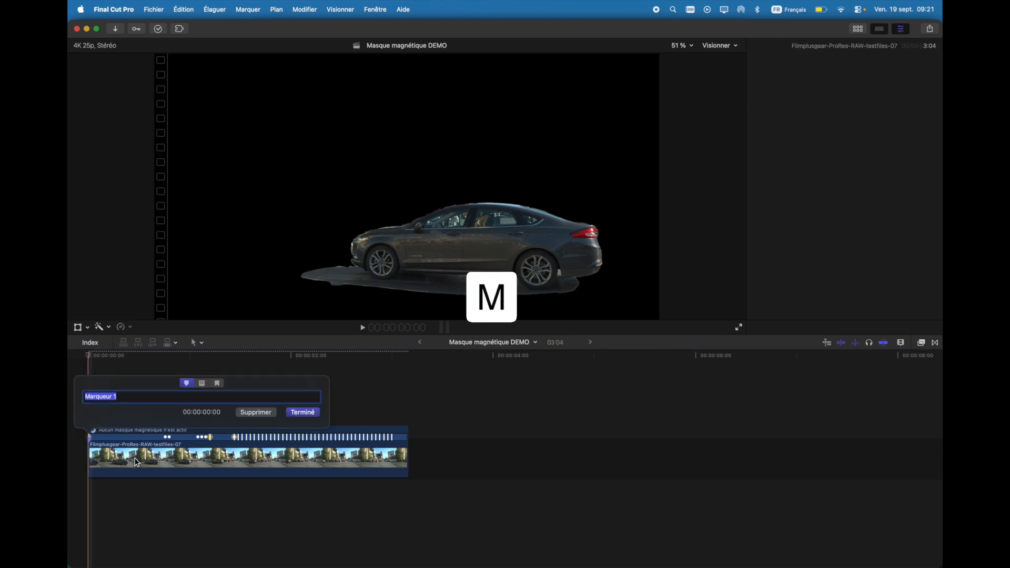
key(Return)
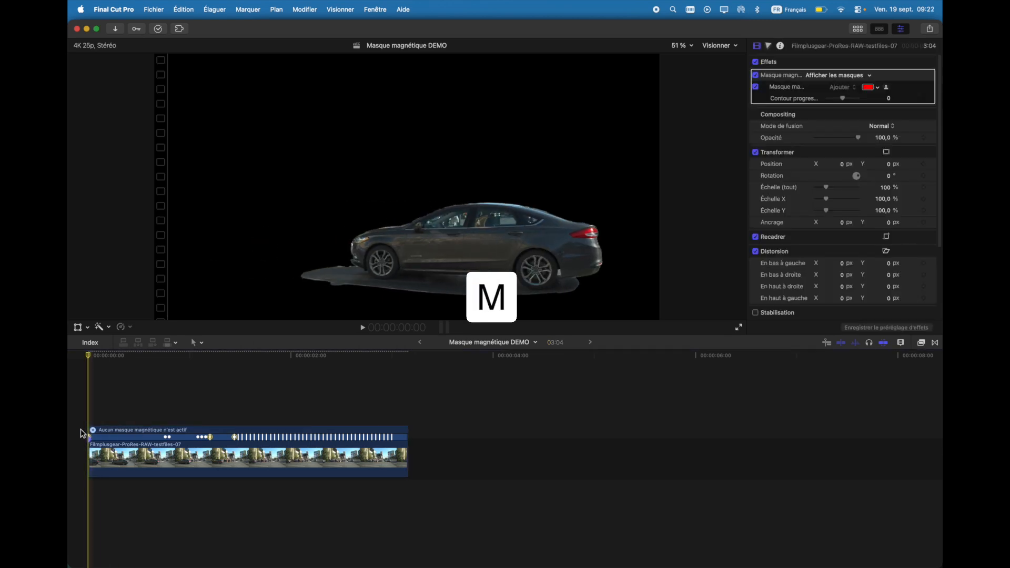
- Insert a four-second freeze frame of the clip's first image before it and extend the moving clip's start by one frame
click(99, 452)
key(shift+i)
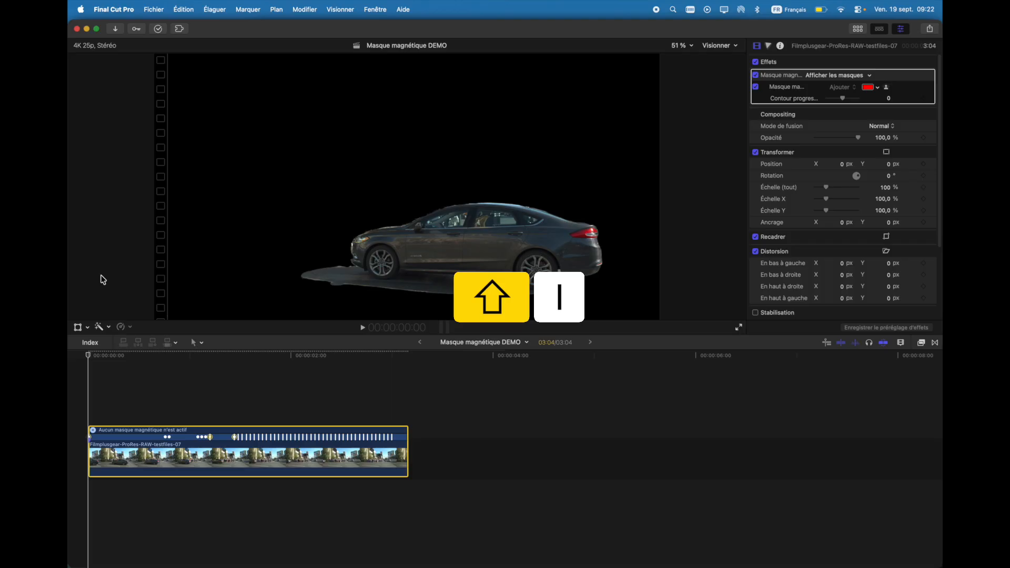
key(alt+f)
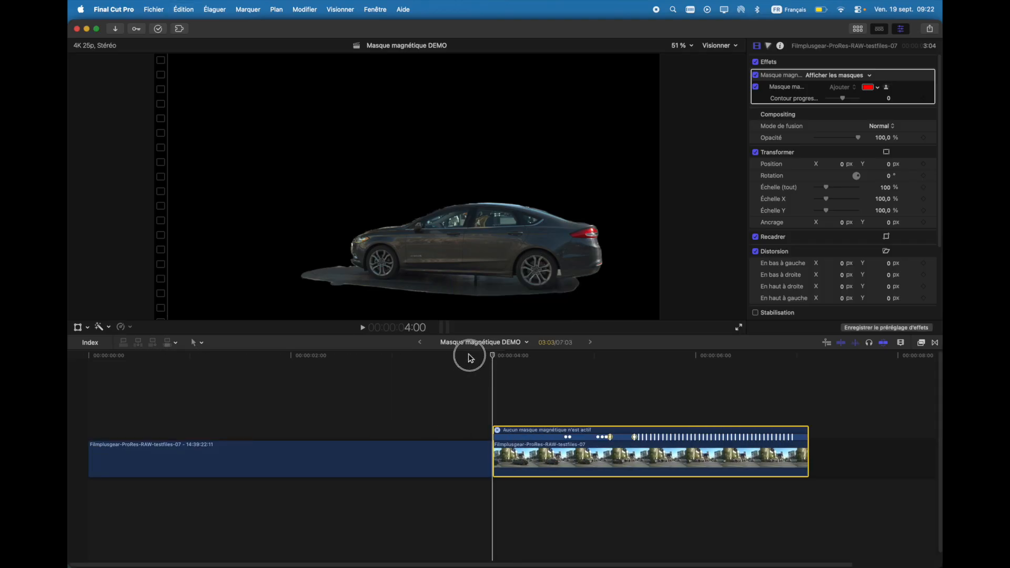
click(495, 454)
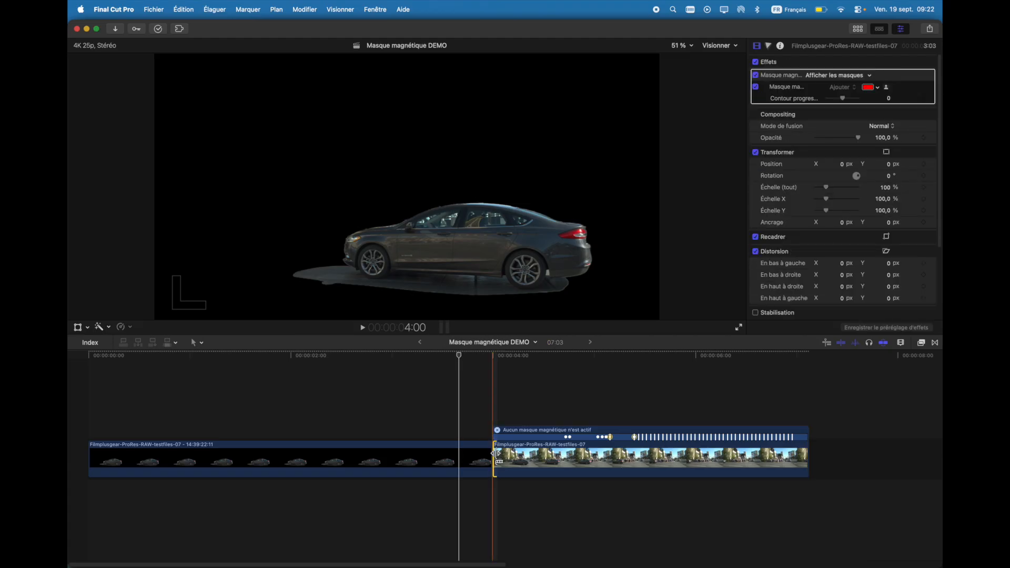
key(comma)
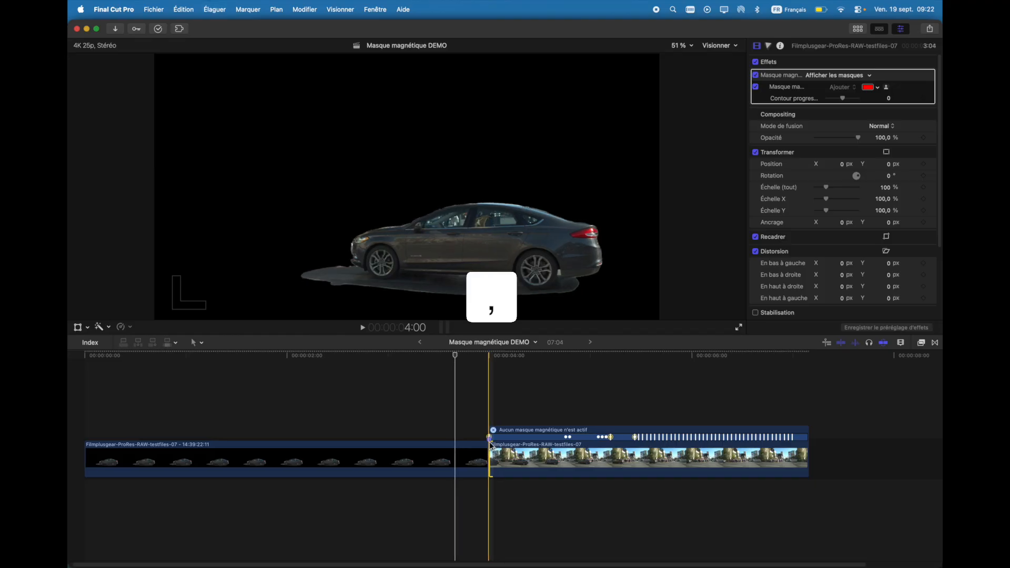
- Scrub through the freeze frame and set the player background to Damier in the playback preferences
click(476, 460)
mouse_move(413, 354)
mouse_down()
mouse_move(200, 357)
mouse_move(427, 355)
mouse_up()
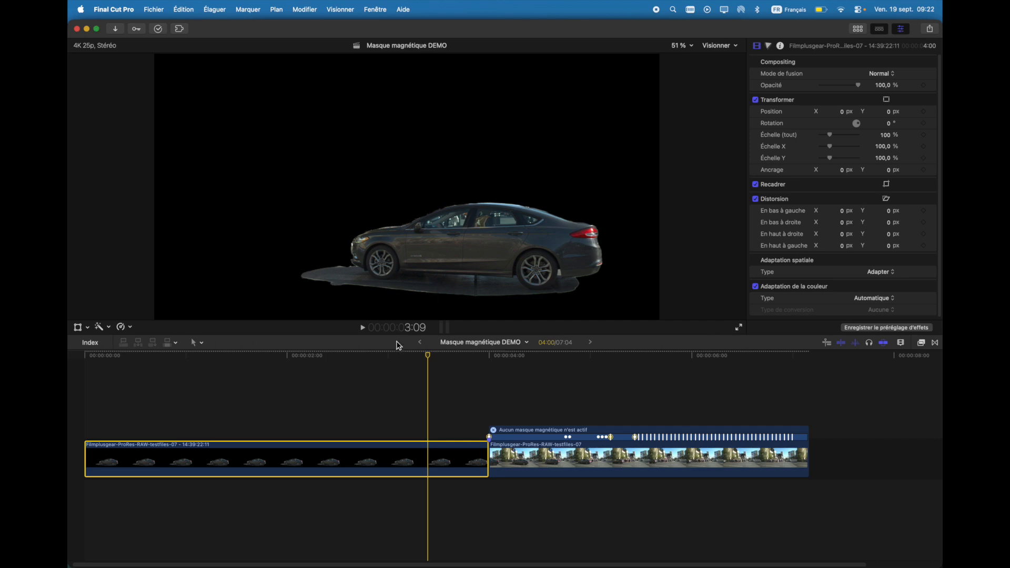
drag(389, 357, 308, 360)
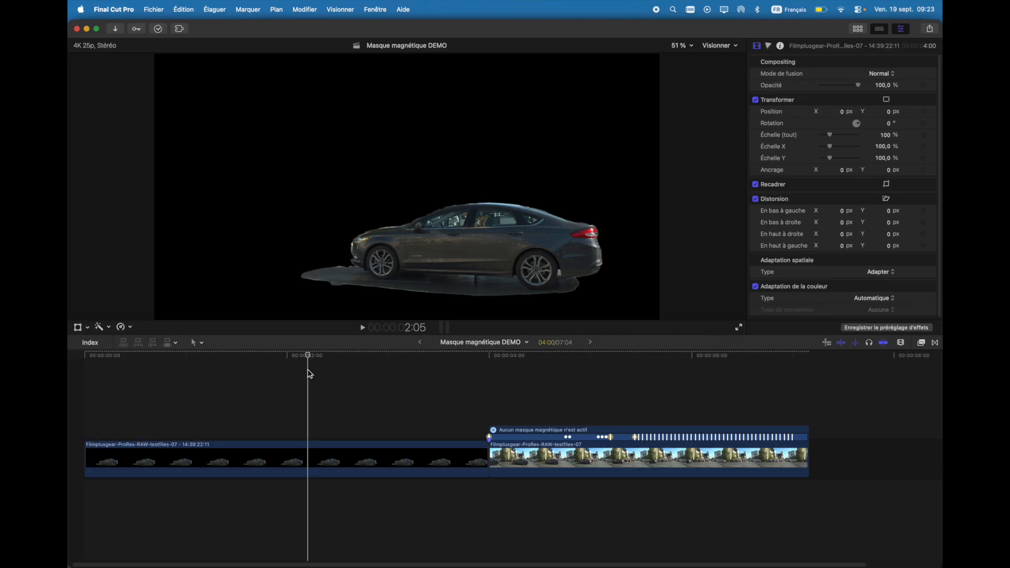
key(Left)
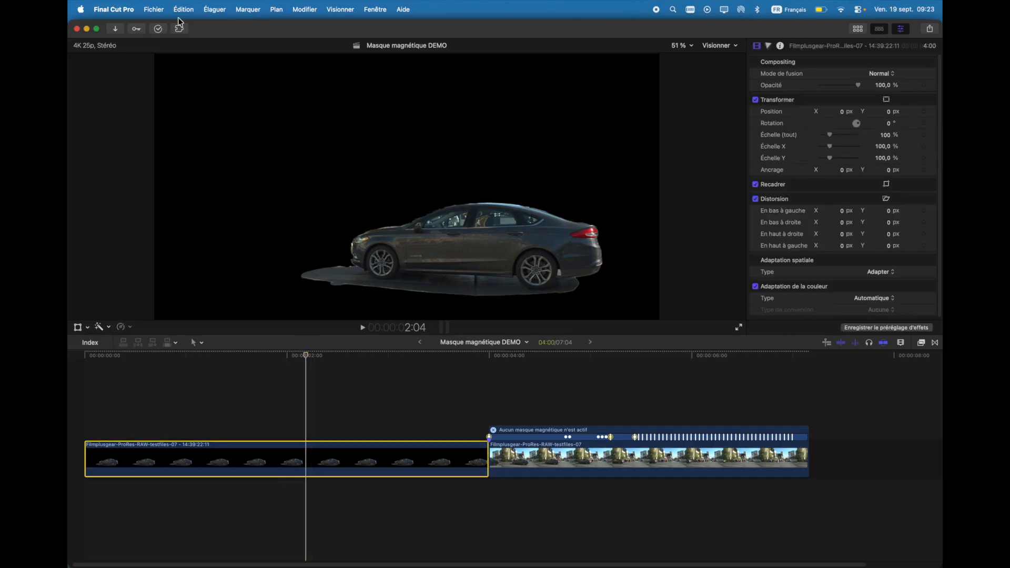
click(128, 10)
click(127, 45)
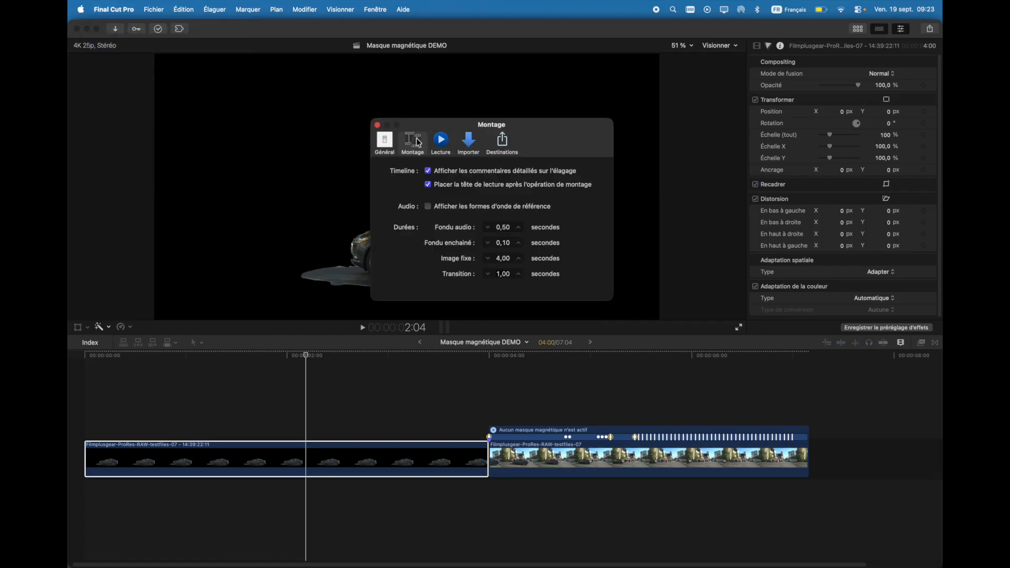
click(440, 141)
click(533, 310)
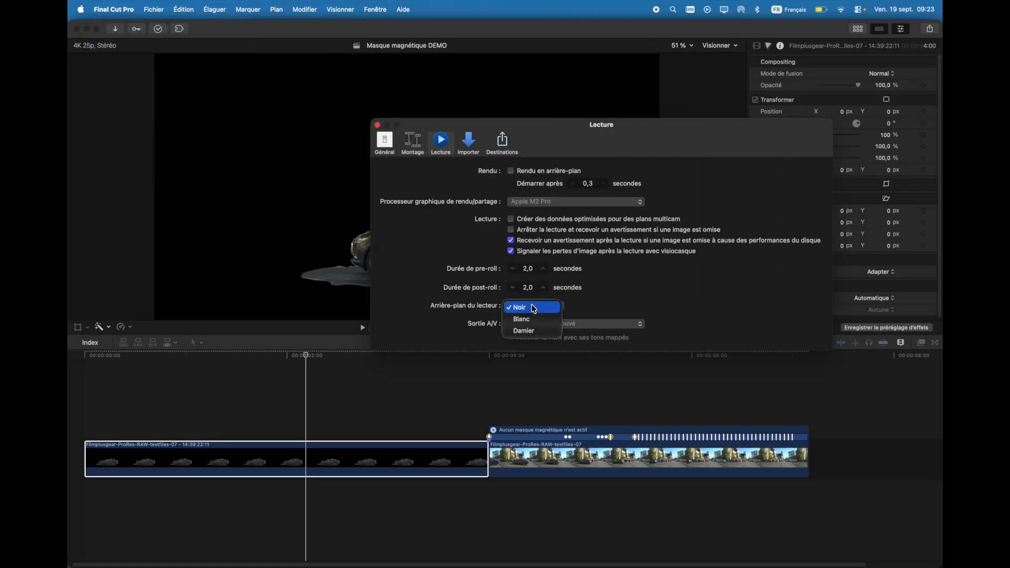
click(523, 330)
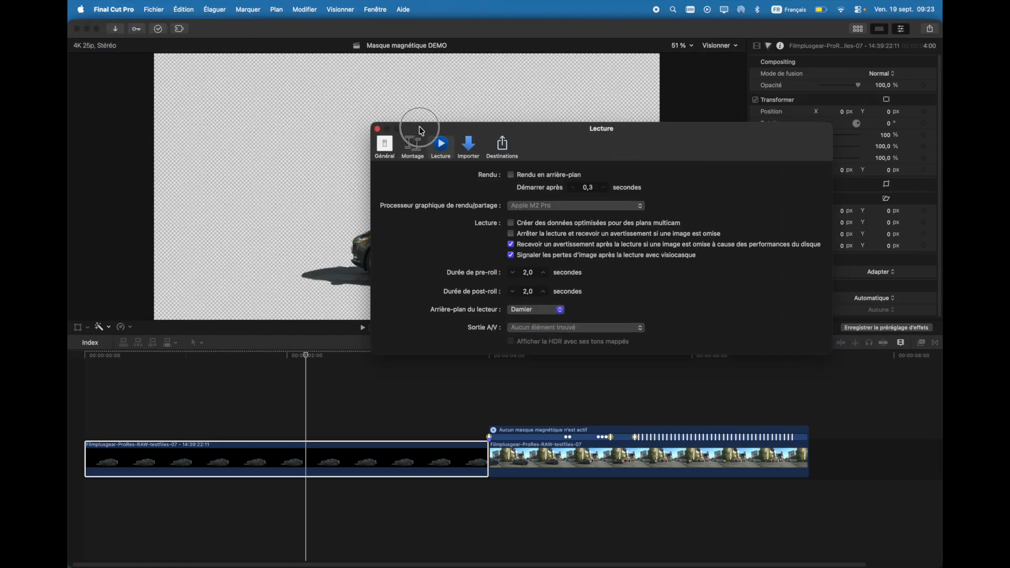
drag(427, 133, 371, 306)
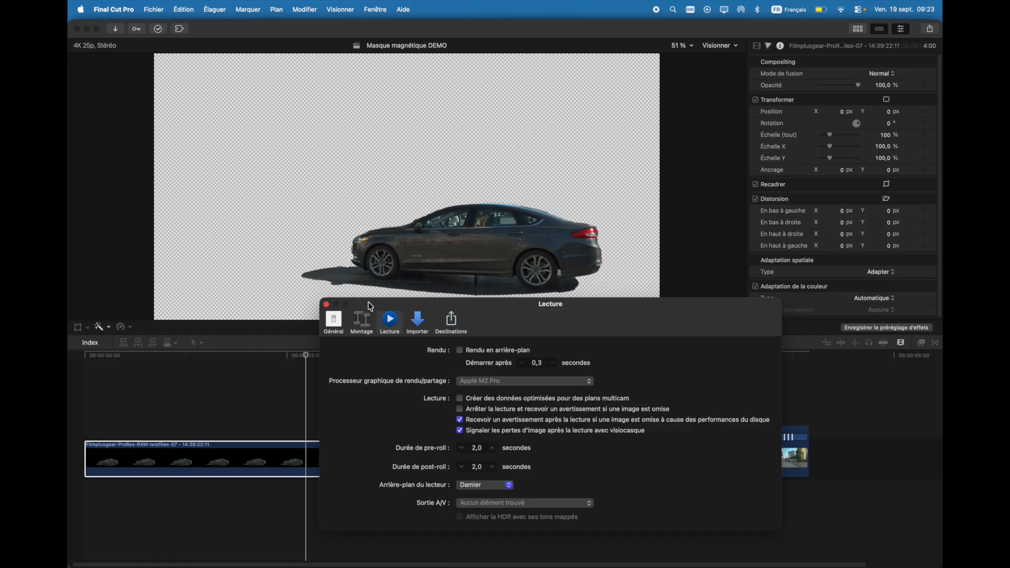
click(327, 305)
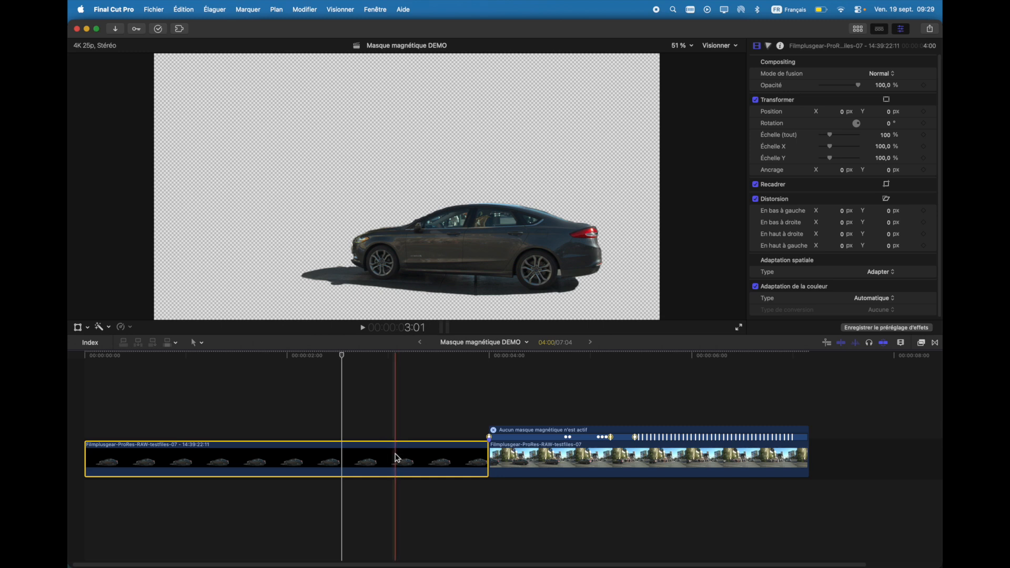
- Try to apply a magnetic mask to the freeze frame with a point on the car's body, and undo it
key(alt+e)
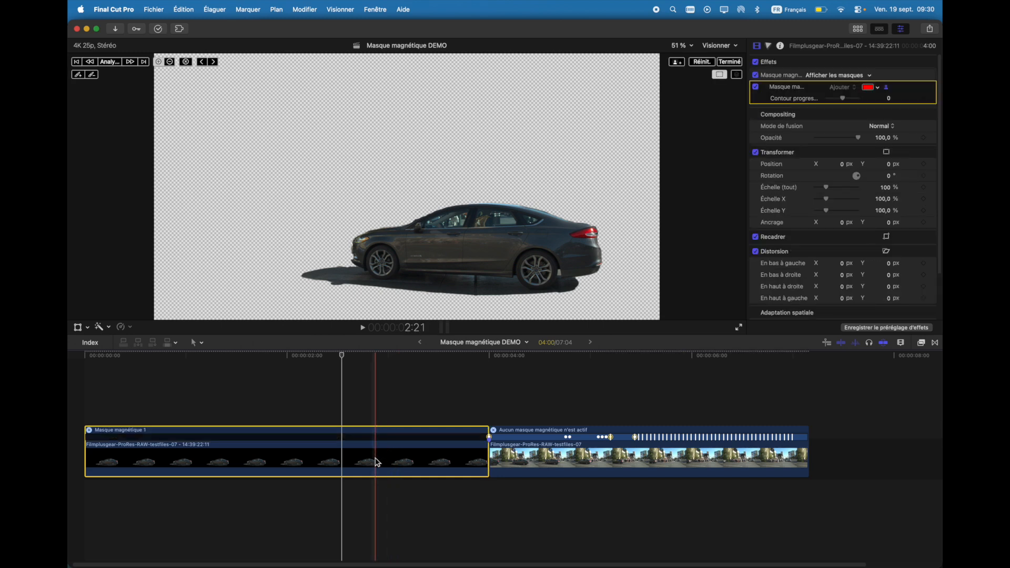
click(476, 246)
key(super+z)
- Select the freeze frame and open its enhancement options
click(344, 469)
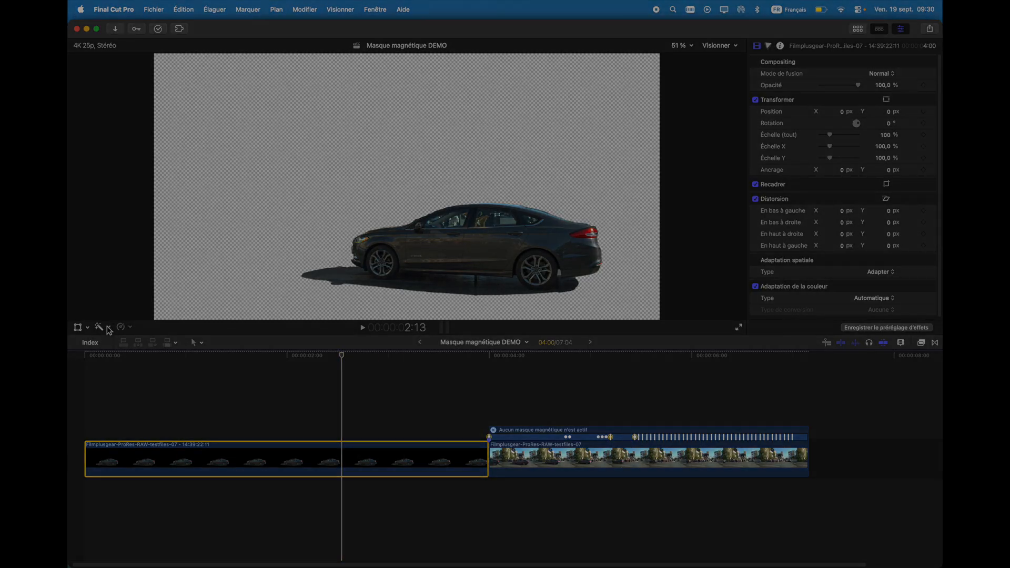
click(108, 327)
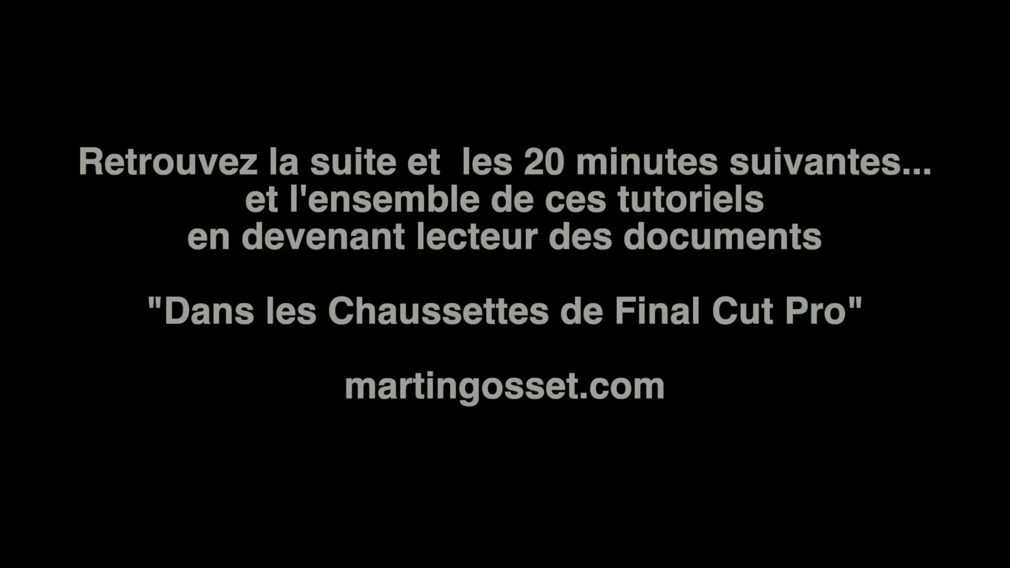